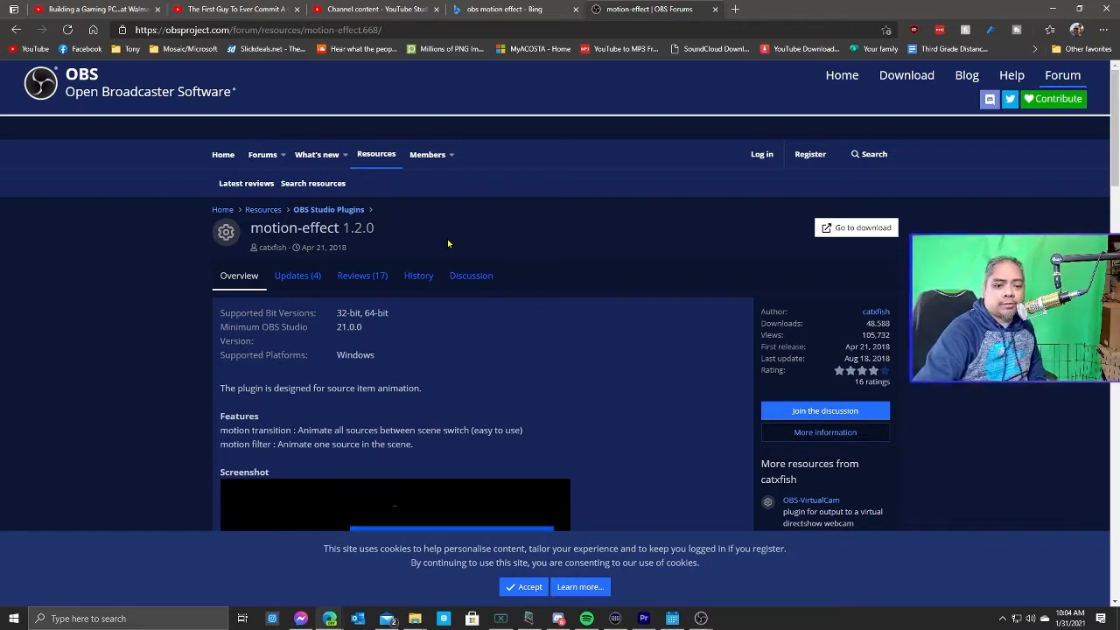
Download the motion-effect 1.2.0 plugin and open the downloaded zip archive.
{"action": "left_click", "coordinate": [853, 232]}
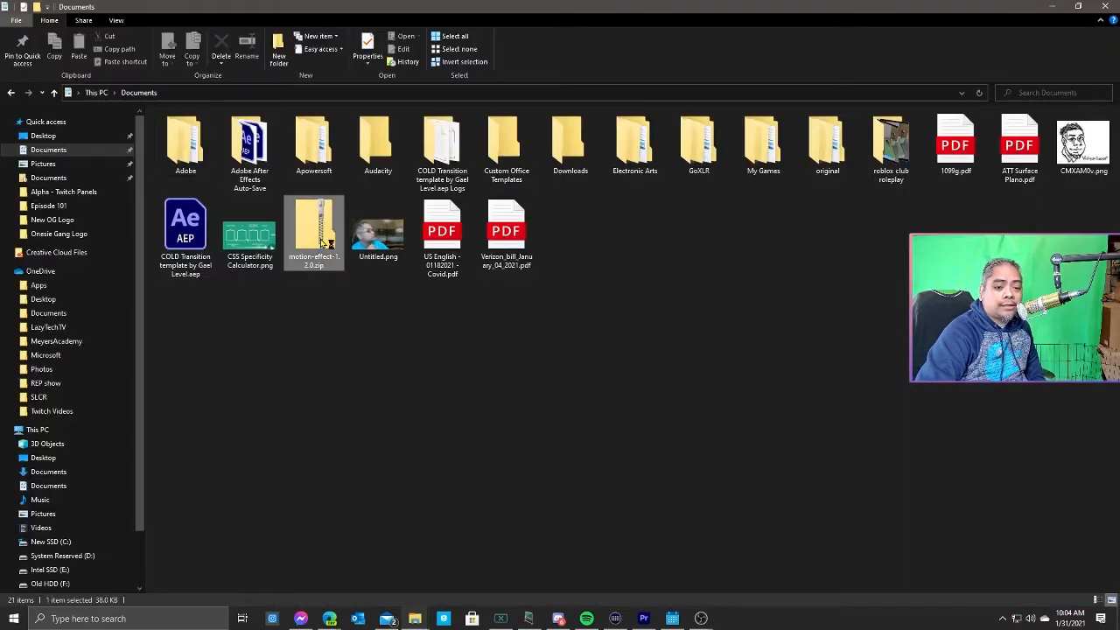
{"action": "key", "text": "Return"}
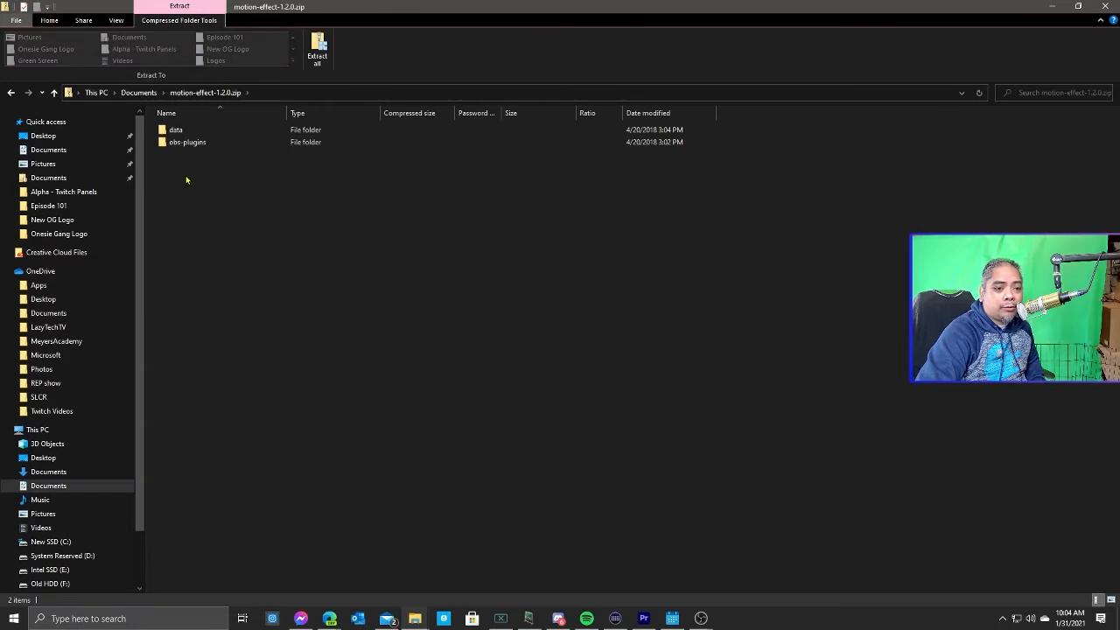
Copy the data and obs-plugins folders from the zip into the obs-studio program folder.
{"action": "left_click_drag", "start_coordinate": [186, 179], "coordinate": [204, 129]}
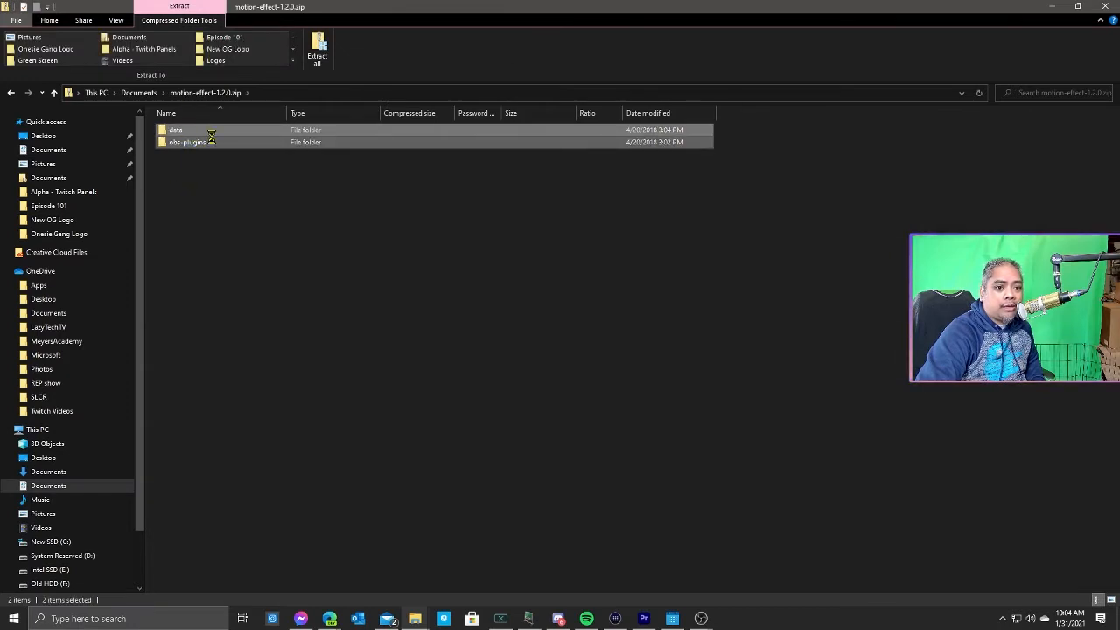
{"action": "right_click", "coordinate": [211, 136]}
{"action": "left_click", "coordinate": [157, 185]}
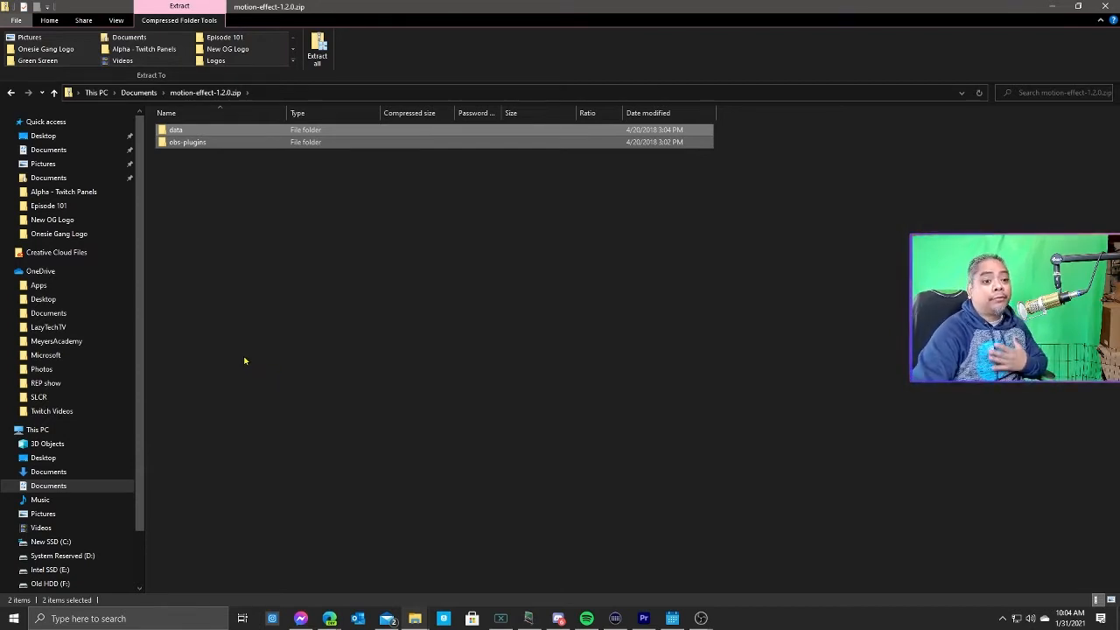
{"action": "mouse_move", "coordinate": [414, 619]}
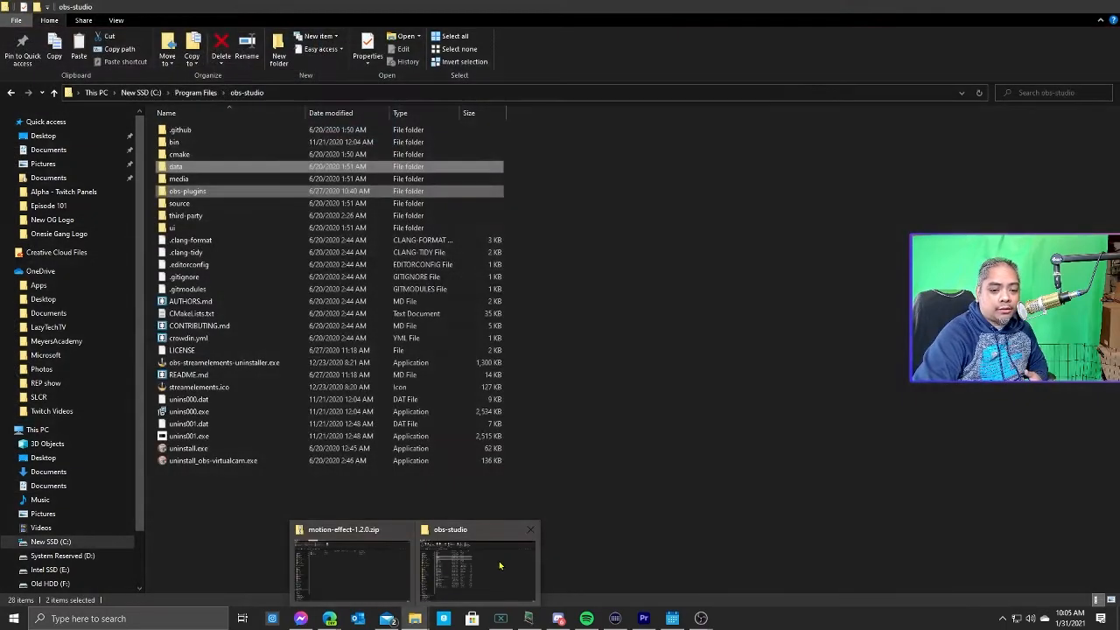
{"action": "left_click", "coordinate": [477, 560]}
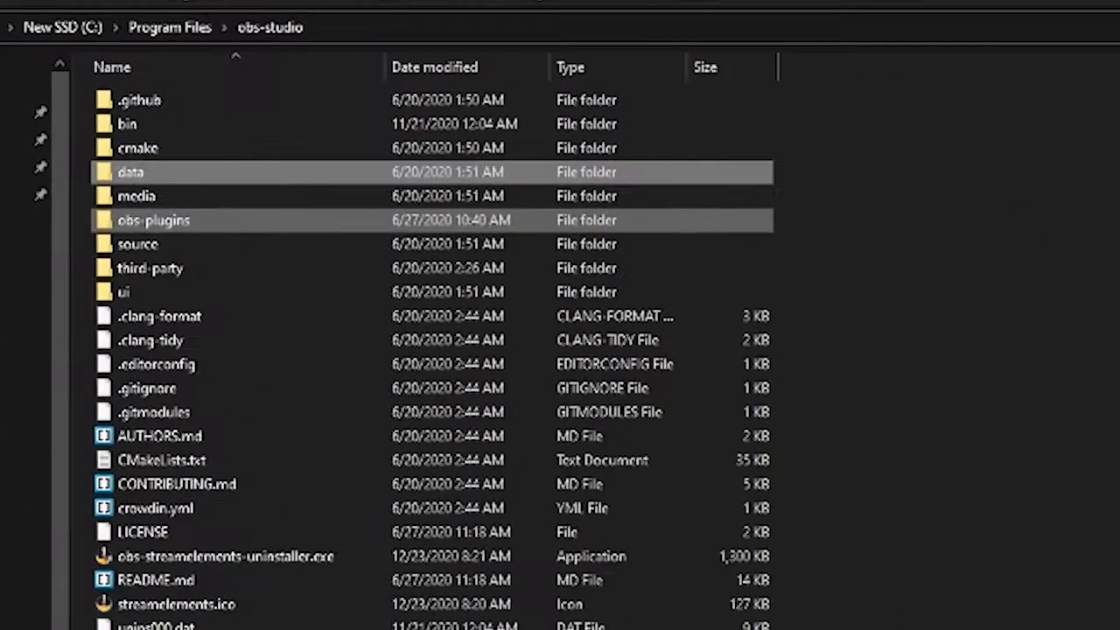
{"action": "left_click", "coordinate": [253, 227], "text": "ctrl"}
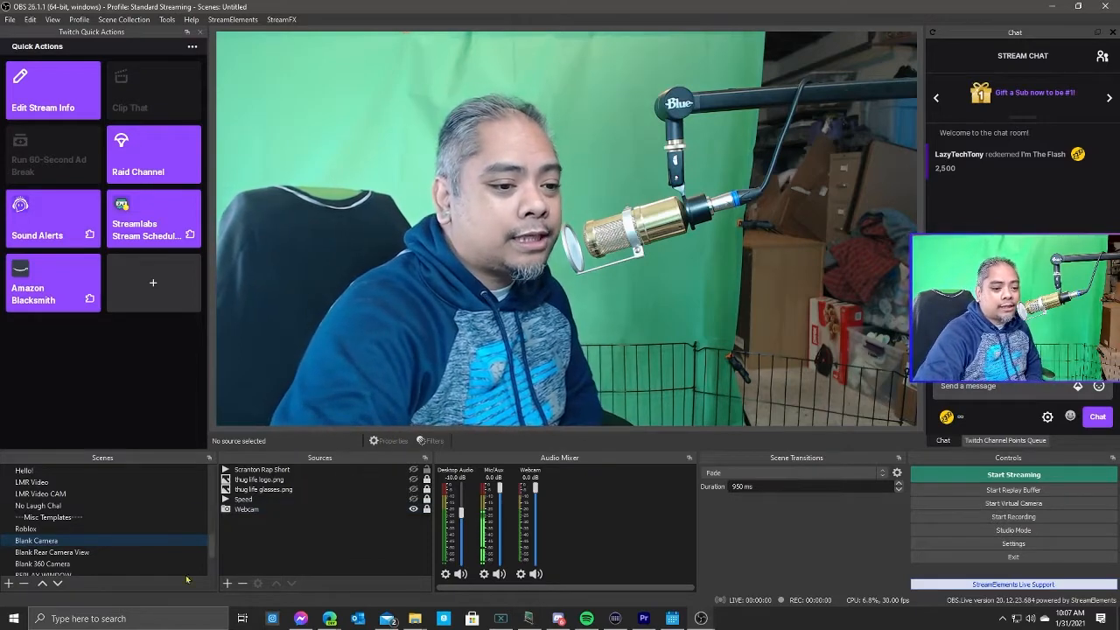
Open the Main Game CAM scene and examine the Webcam Gaming source's properties.
{"action": "scroll", "coordinate": [102, 528], "scroll_direction": "down", "scroll_amount": 1}
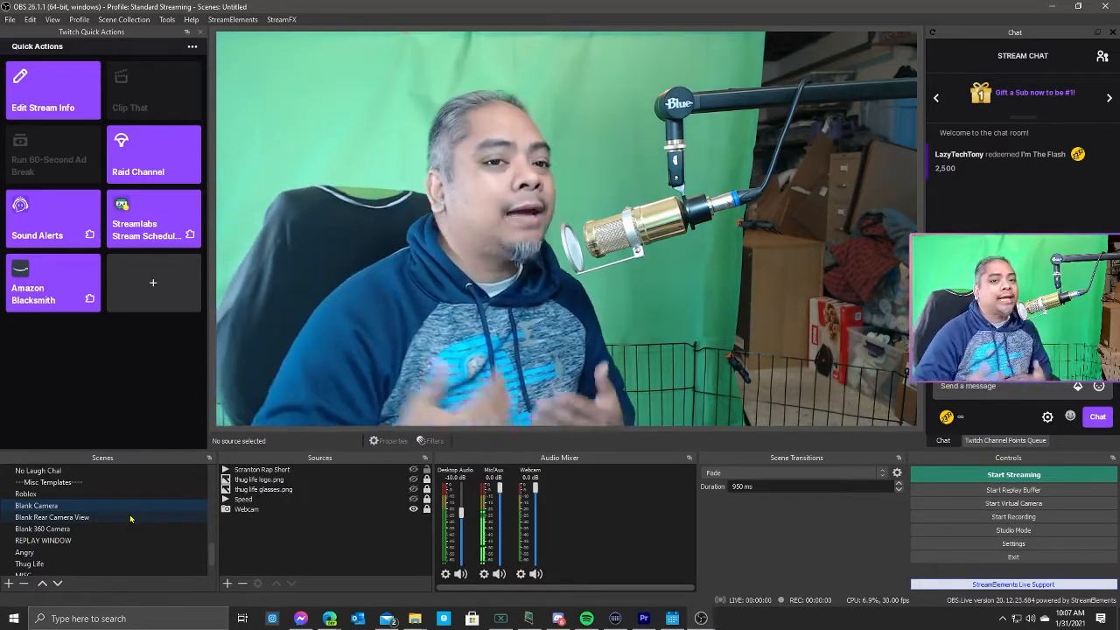
{"action": "scroll", "coordinate": [132, 521], "scroll_direction": "up", "scroll_amount": 1}
{"action": "scroll", "coordinate": [134, 522], "scroll_direction": "up", "scroll_amount": 4}
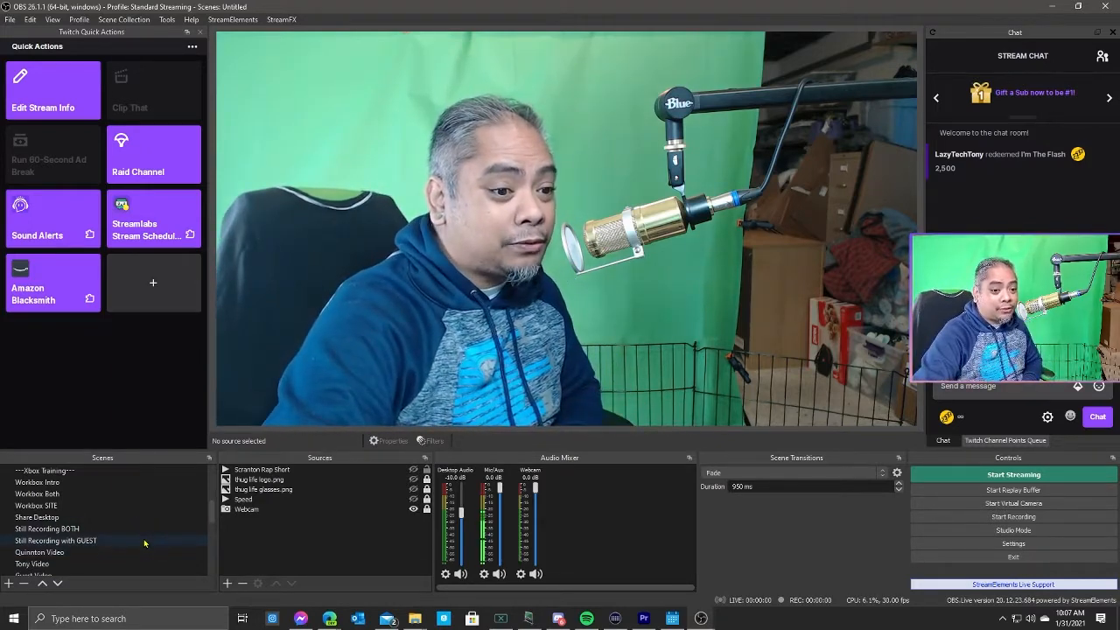
{"action": "scroll", "coordinate": [129, 543], "scroll_direction": "down", "scroll_amount": 1}
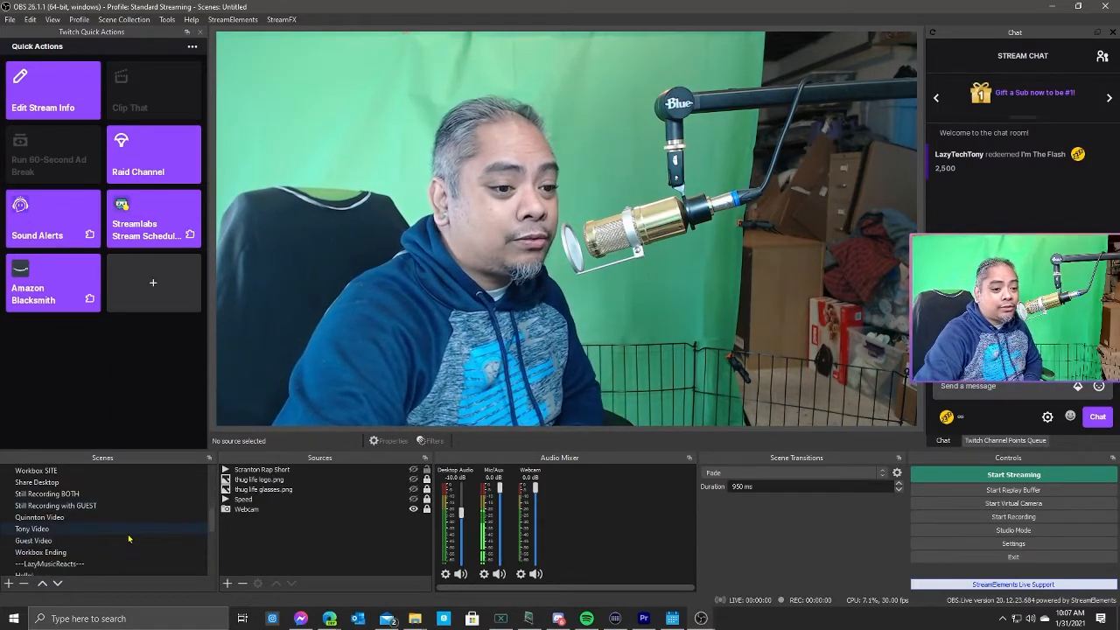
{"action": "scroll", "coordinate": [129, 540], "scroll_direction": "down", "scroll_amount": 3}
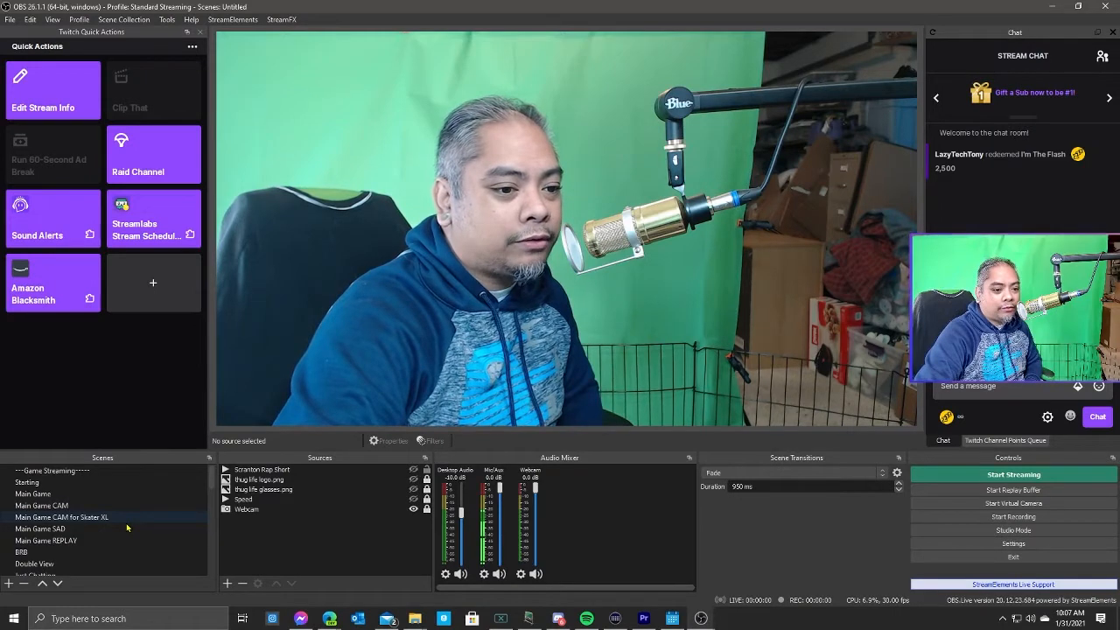
{"action": "left_click", "coordinate": [131, 510]}
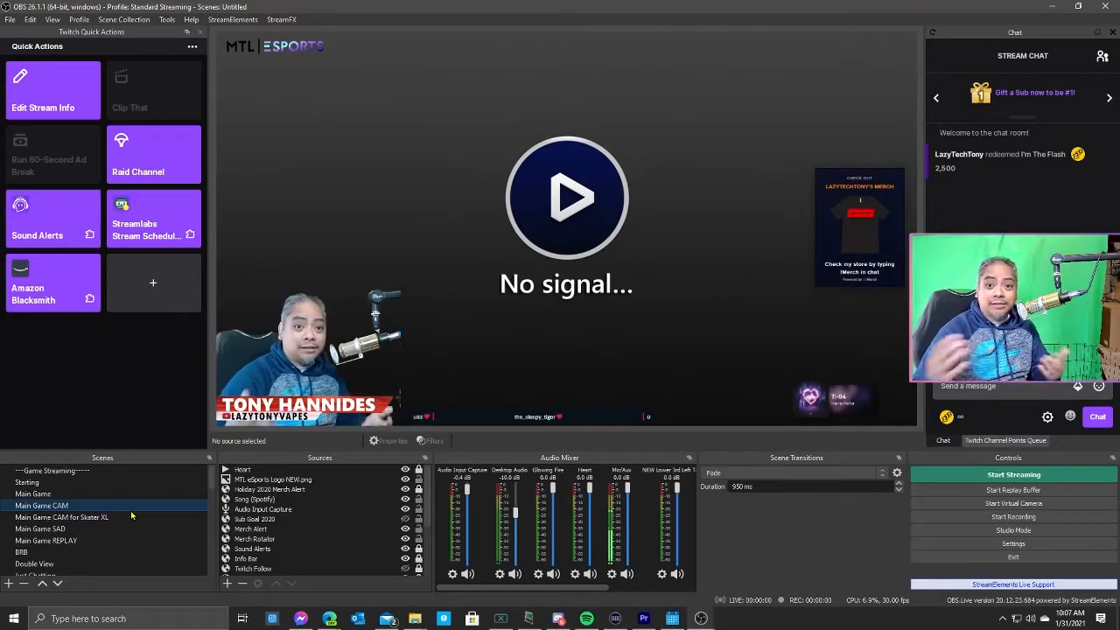
{"action": "scroll", "coordinate": [259, 525], "scroll_direction": "down", "scroll_amount": 3}
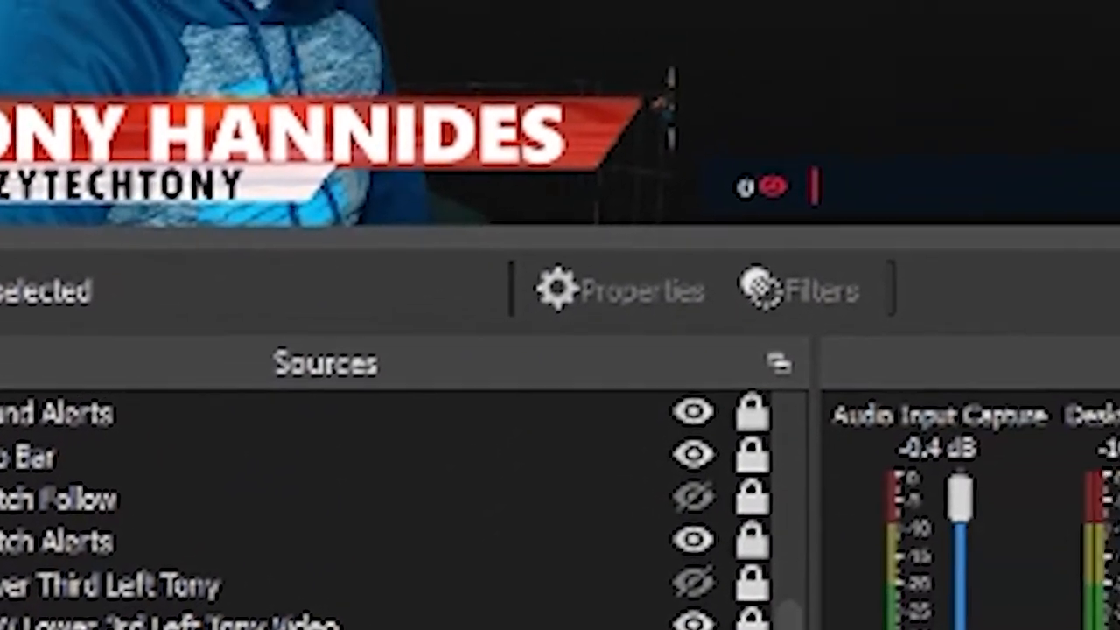
{"action": "right_click", "coordinate": [229, 589]}
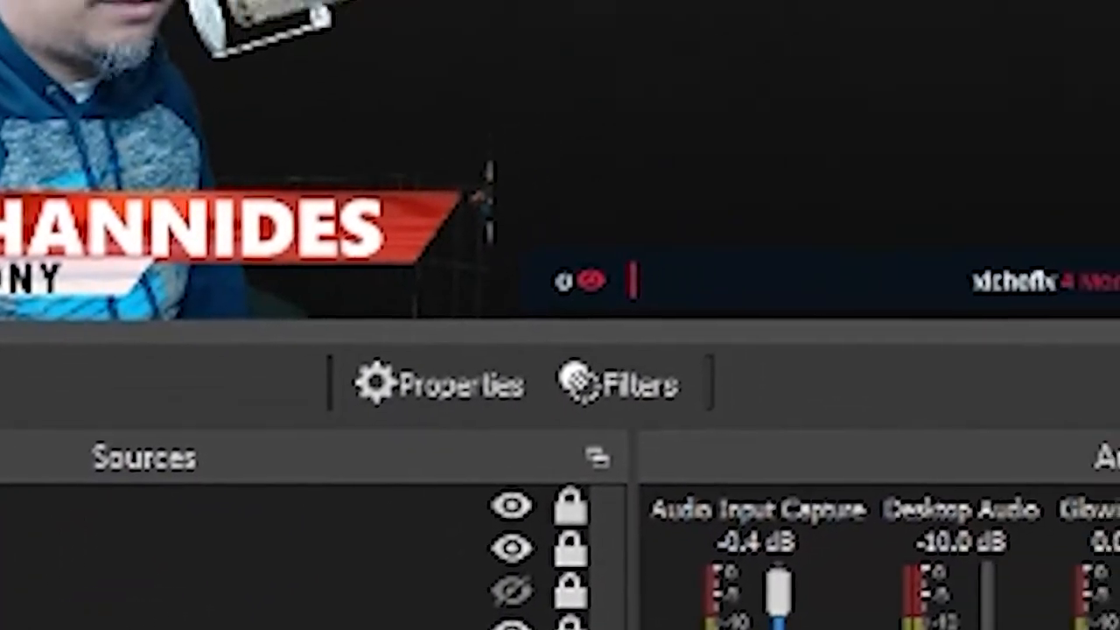
{"action": "left_click", "coordinate": [297, 613]}
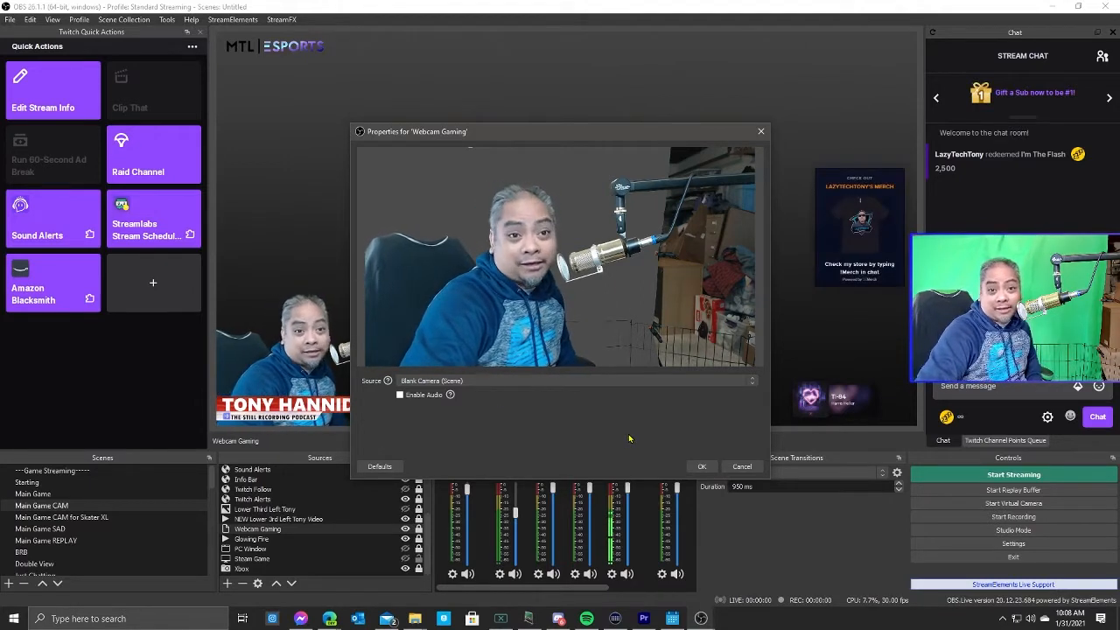
{"action": "left_click", "coordinate": [701, 466]}
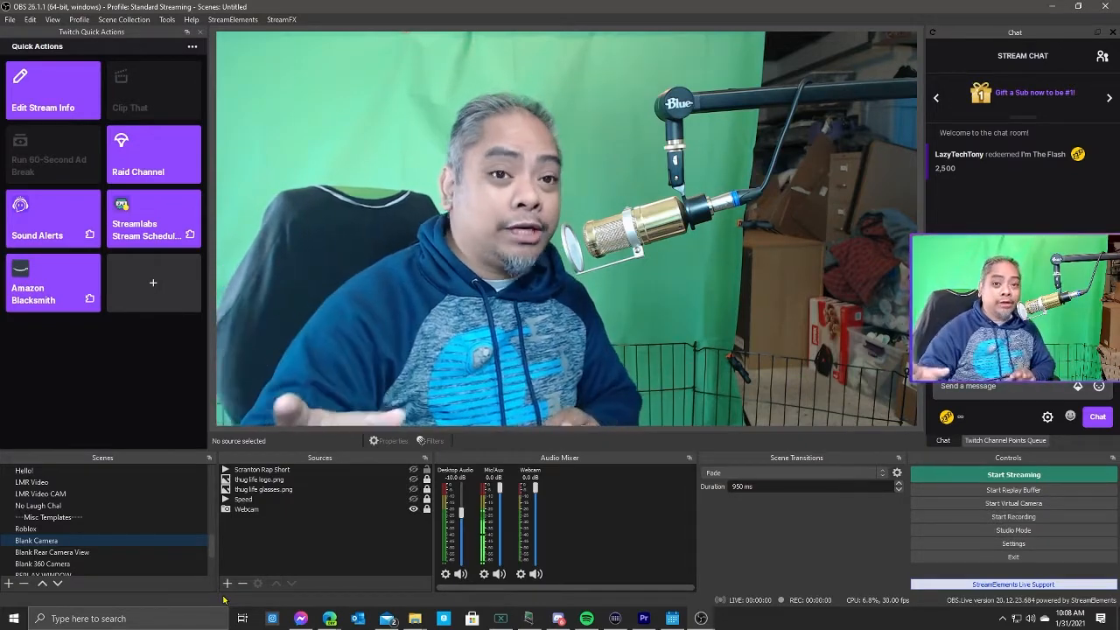
{"action": "scroll", "coordinate": [210, 569], "scroll_direction": "down", "scroll_amount": 1}
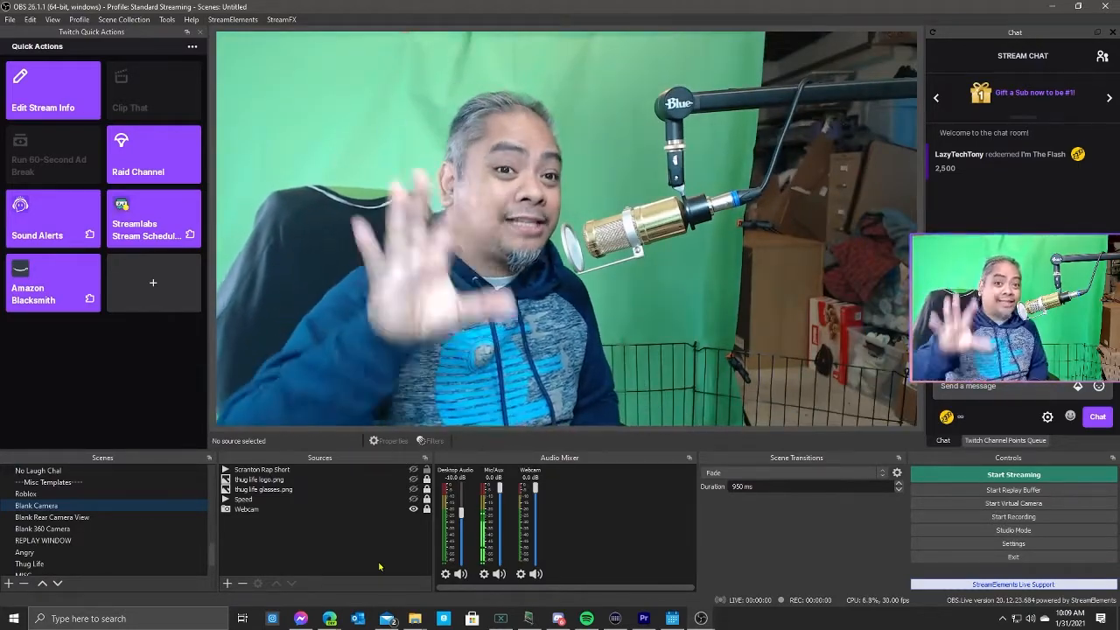
{"action": "left_click", "coordinate": [282, 508]}
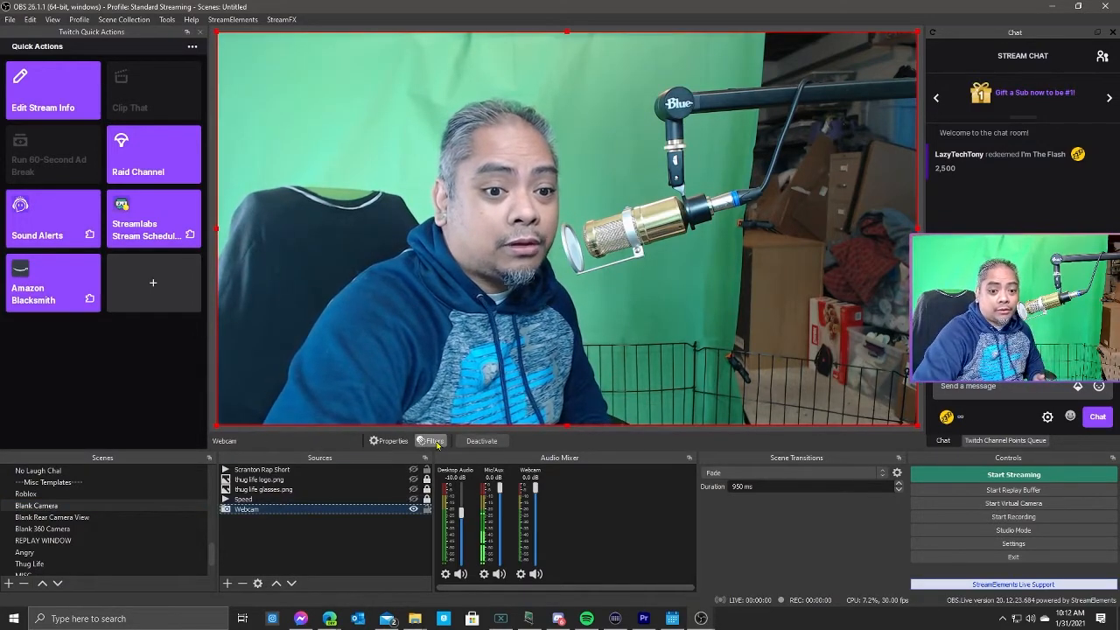
{"action": "right_click", "coordinate": [294, 515]}
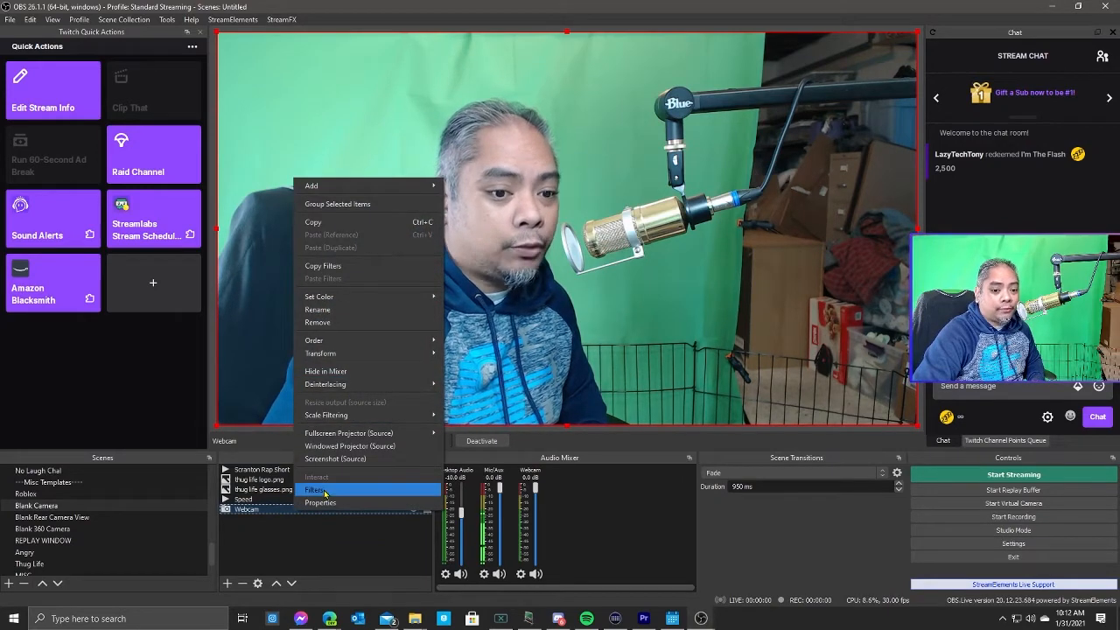
{"action": "left_click", "coordinate": [331, 532]}
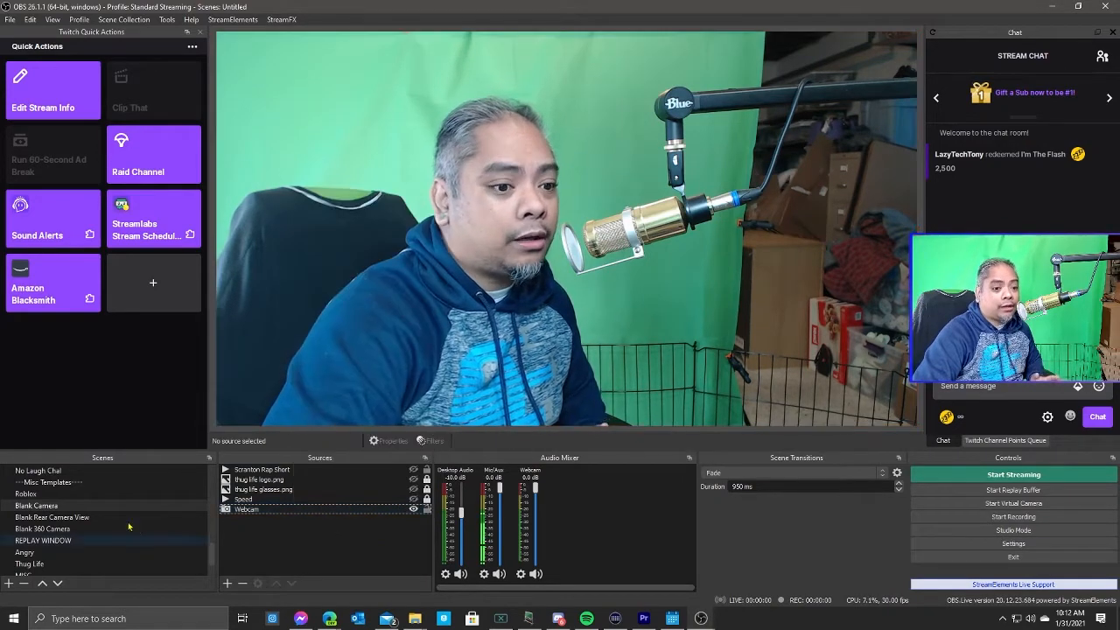
Add a Motion filter named Zoom to the Blank Camera scene.
{"action": "right_click", "coordinate": [42, 508]}
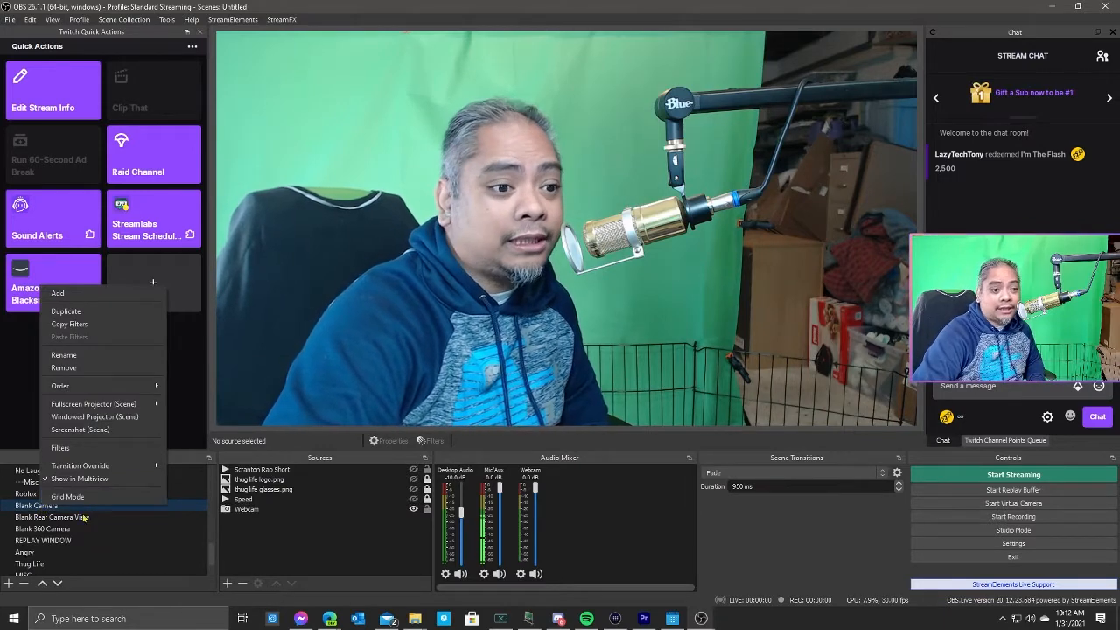
{"action": "left_click", "coordinate": [103, 449]}
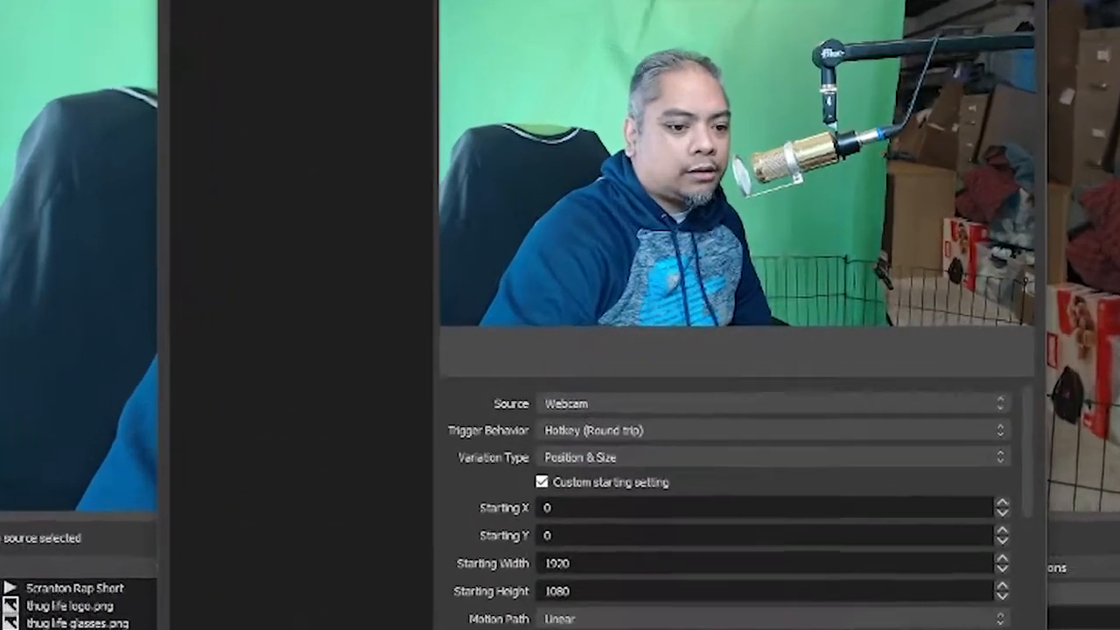
{"action": "left_click", "coordinate": [321, 508]}
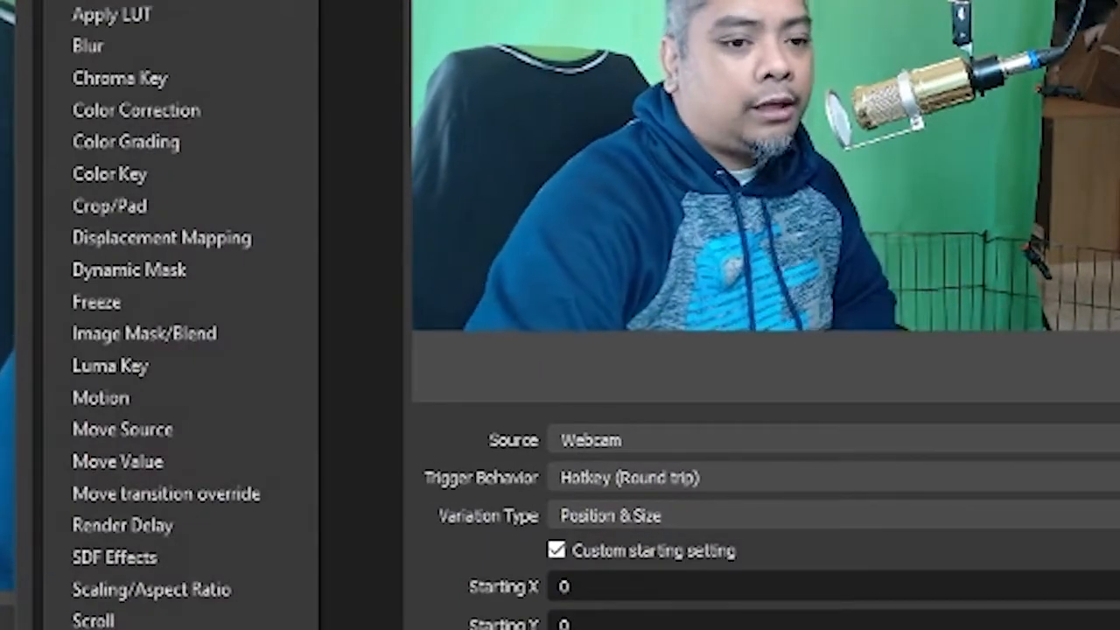
{"action": "left_click", "coordinate": [156, 405]}
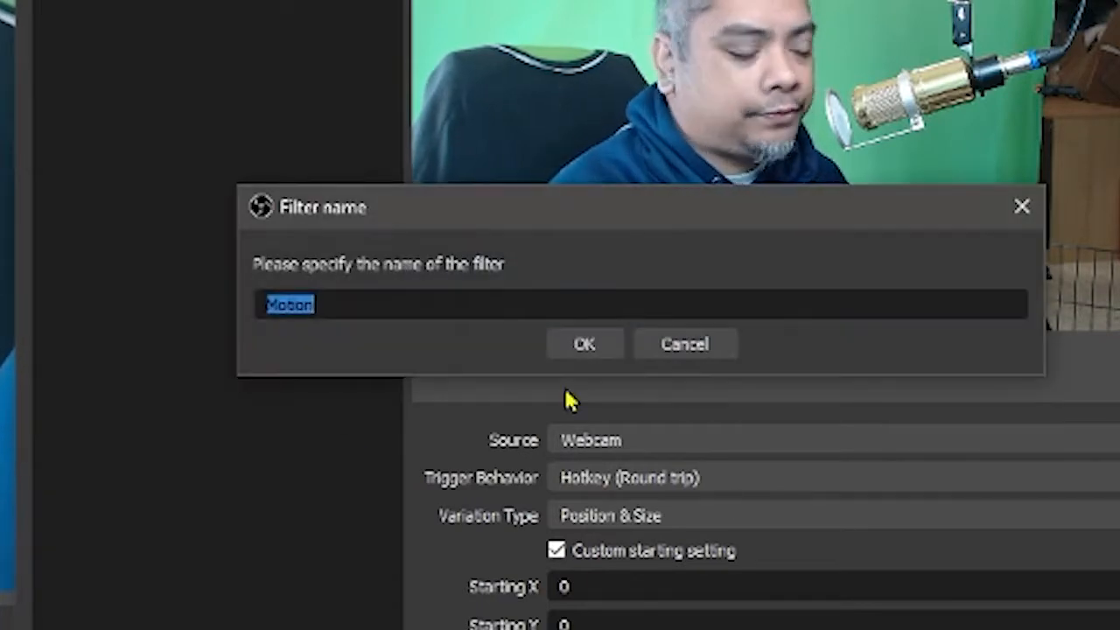
{"action": "type", "text": "Zoom"}
{"action": "key", "text": "Return"}
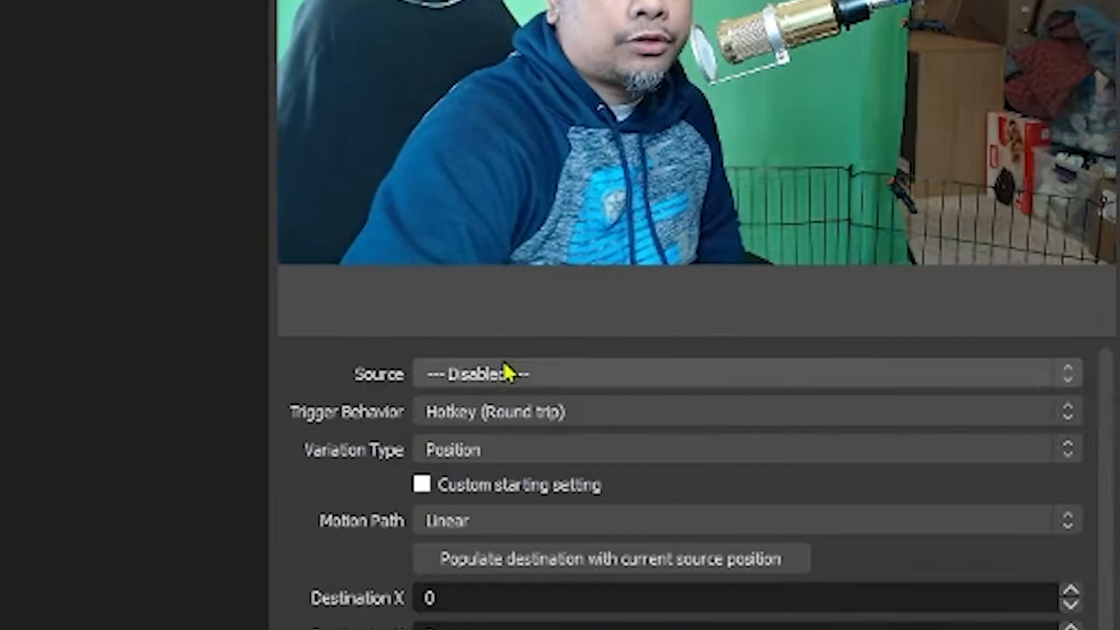
Set the Zoom filter's source to Webcam with Hotkey (Round trip) trigger behavior.
{"action": "left_click", "coordinate": [643, 439]}
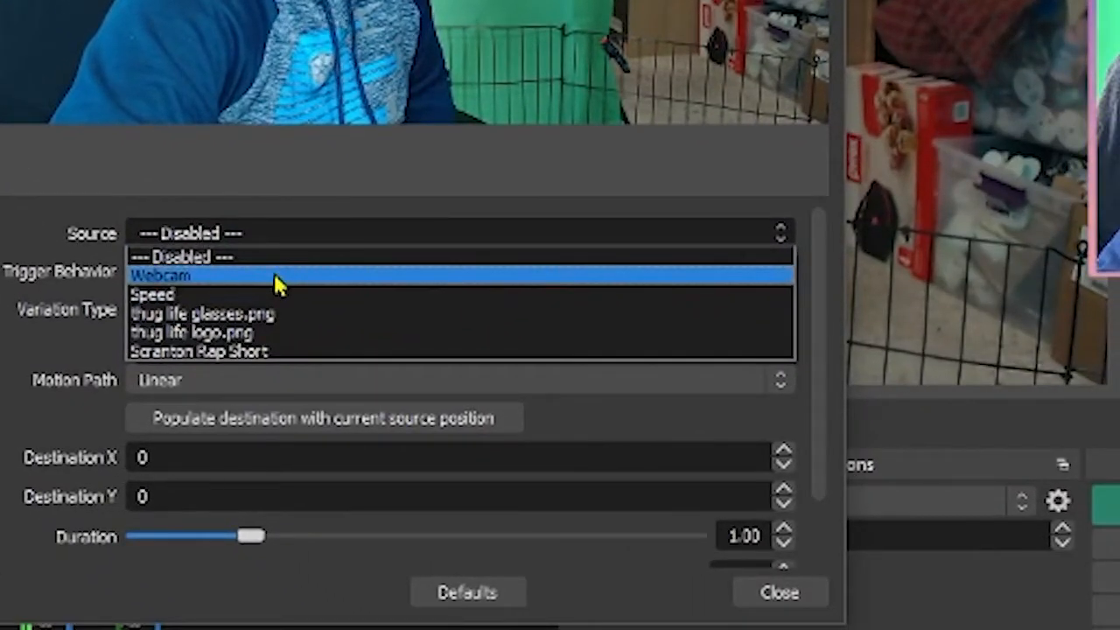
{"action": "left_click", "coordinate": [274, 275]}
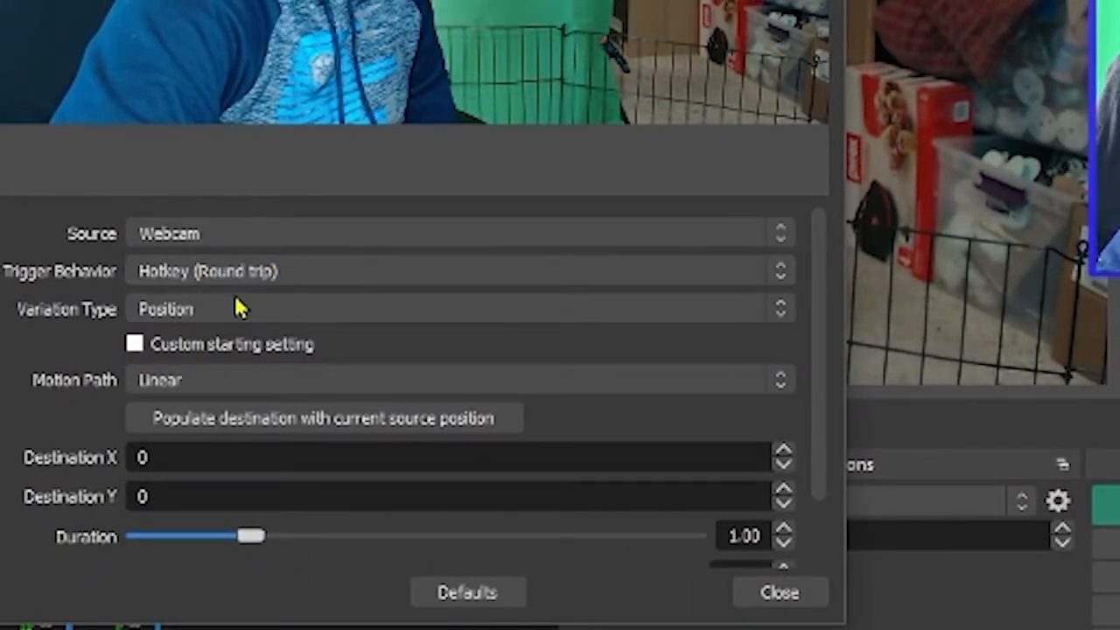
{"action": "left_click", "coordinate": [240, 275]}
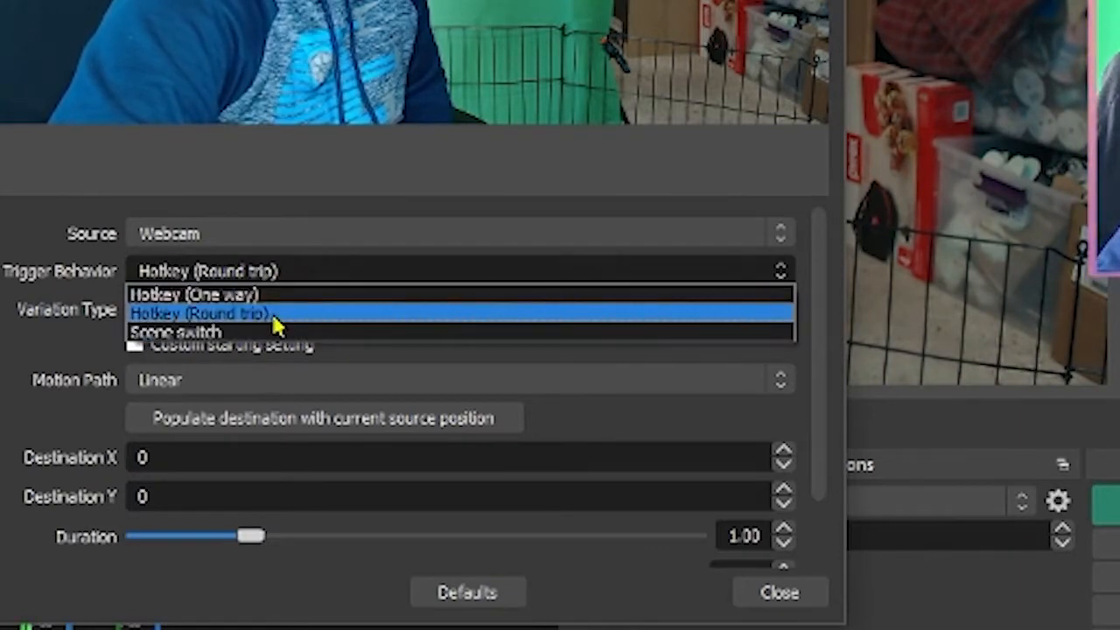
{"action": "left_click", "coordinate": [277, 324]}
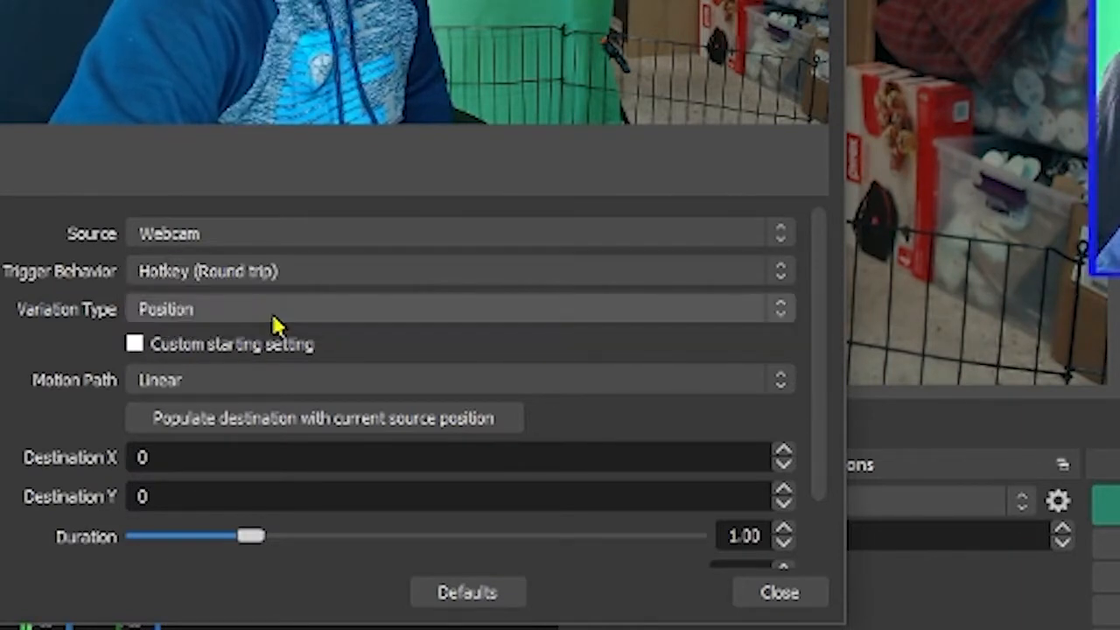
Set the Zoom filter's variation type to Position & Size.
{"action": "left_click", "coordinate": [210, 323]}
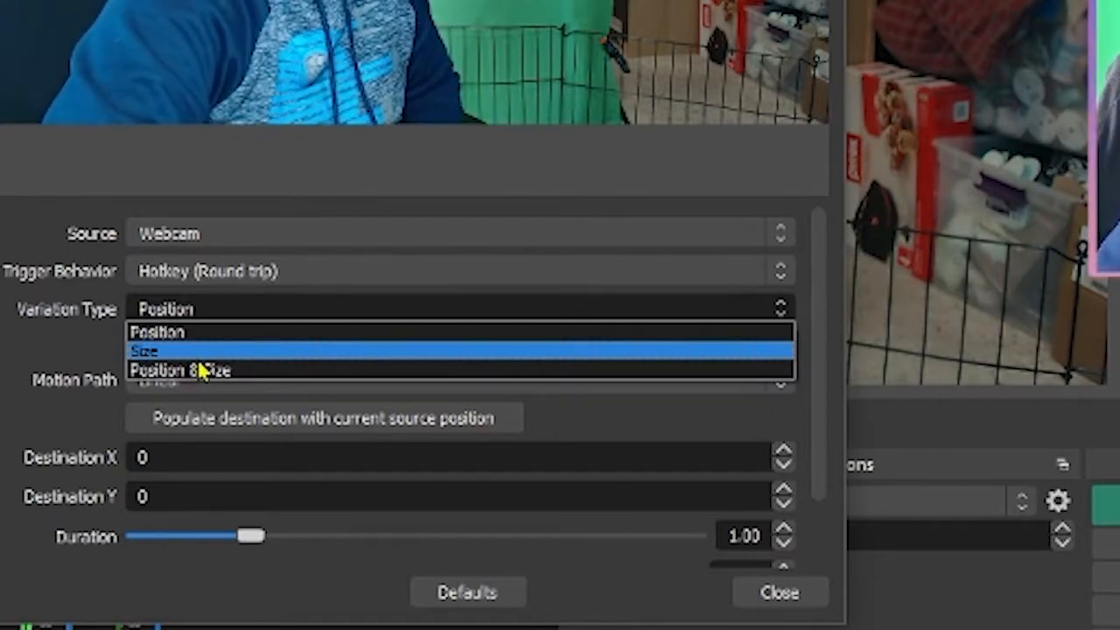
{"action": "left_click", "coordinate": [223, 375]}
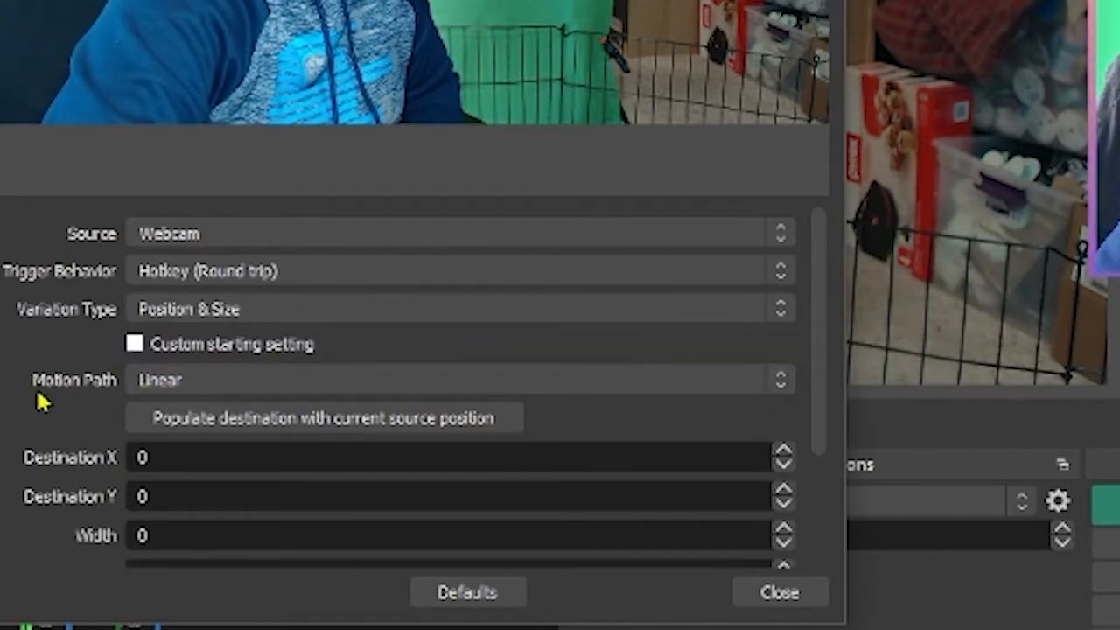
{"action": "scroll", "coordinate": [36, 390], "scroll_direction": "down", "scroll_amount": 2}
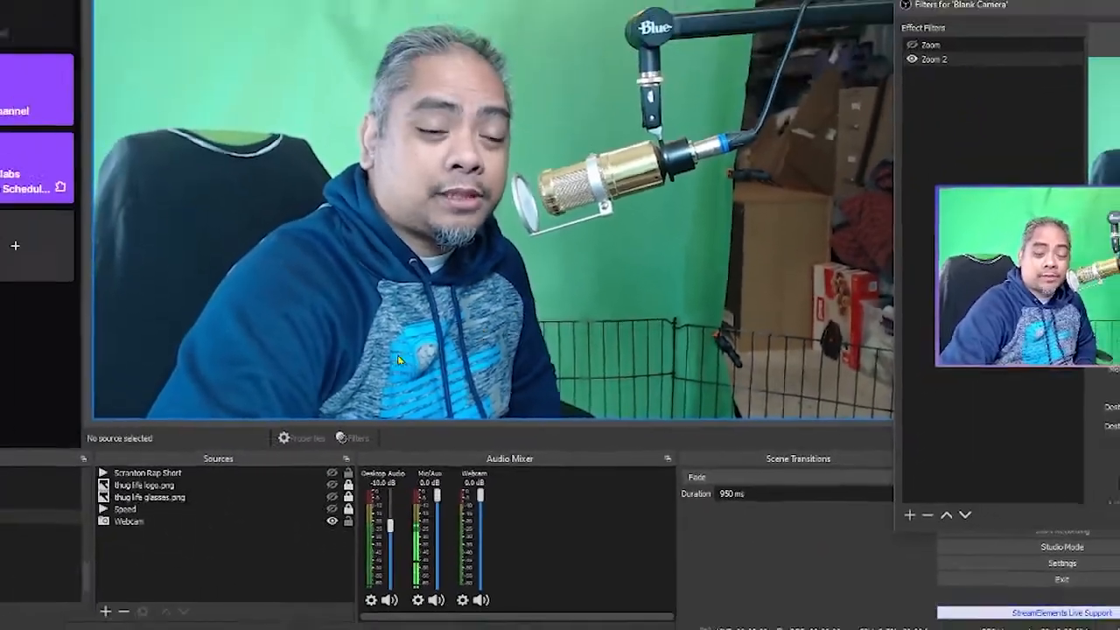
Unlock the Webcam source and scale it up in the preview to a close-up of the face.
{"action": "left_click_drag", "start_coordinate": [398, 360], "coordinate": [699, 229]}
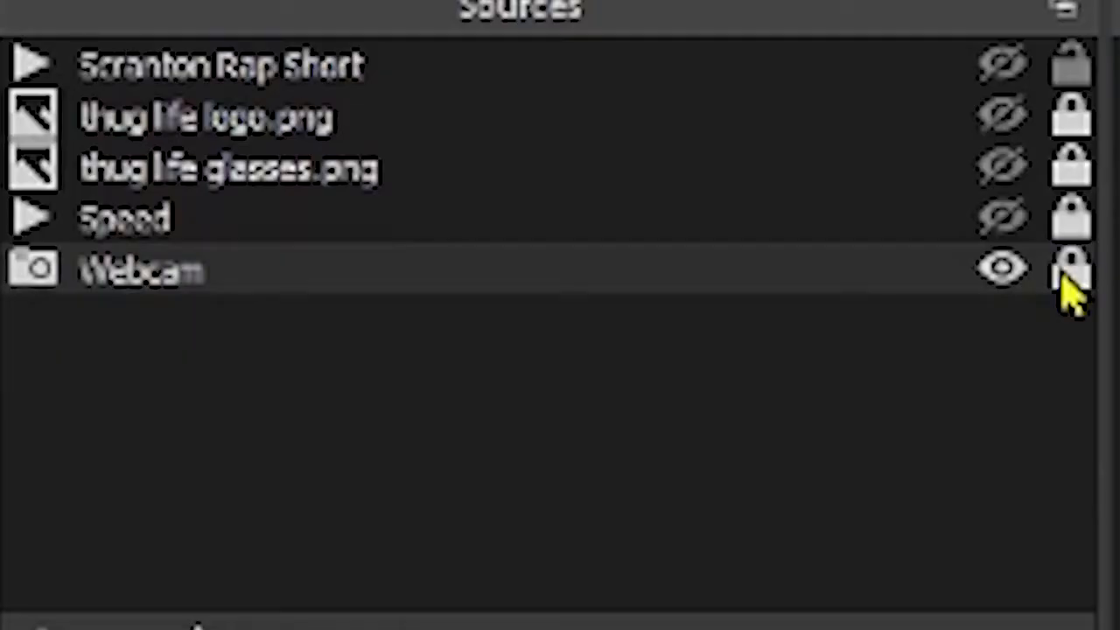
{"action": "left_click", "coordinate": [1069, 273]}
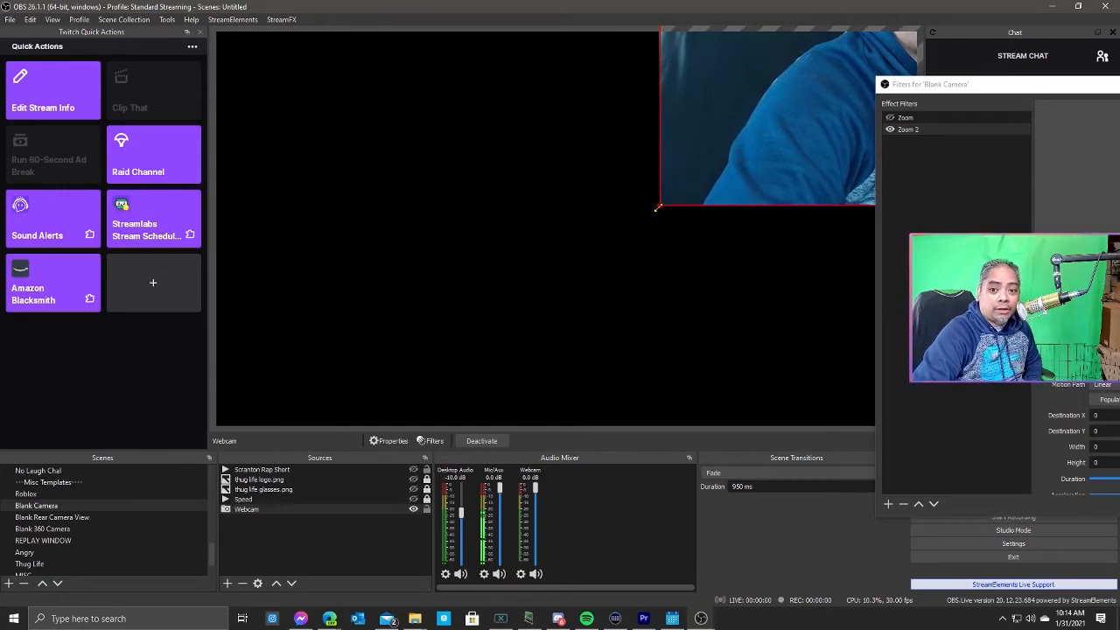
{"action": "left_click_drag", "start_coordinate": [657, 208], "coordinate": [252, 446]}
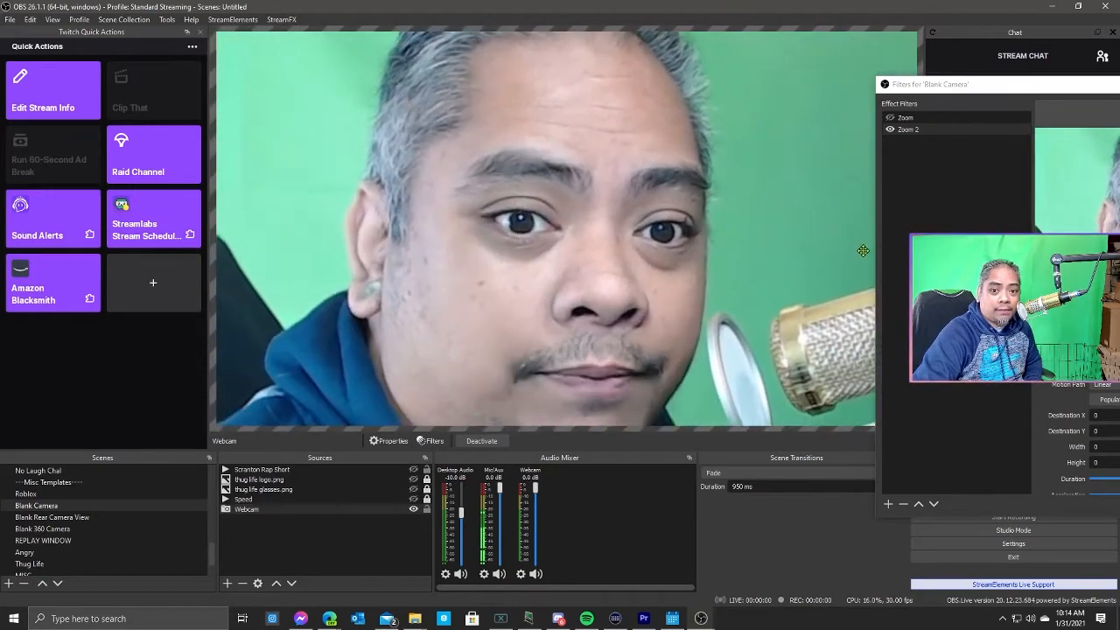
Populate the Zoom filter's destination with the current source position and enable the custom starting setting.
{"action": "left_click_drag", "start_coordinate": [1067, 85], "coordinate": [577, 78]}
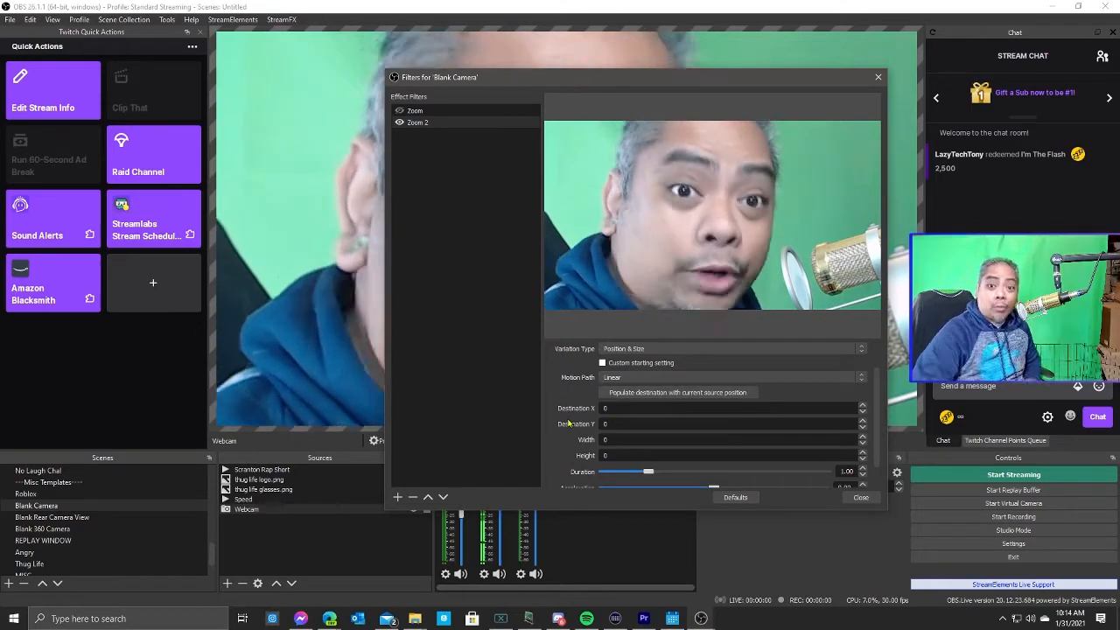
{"action": "left_click", "coordinate": [700, 392]}
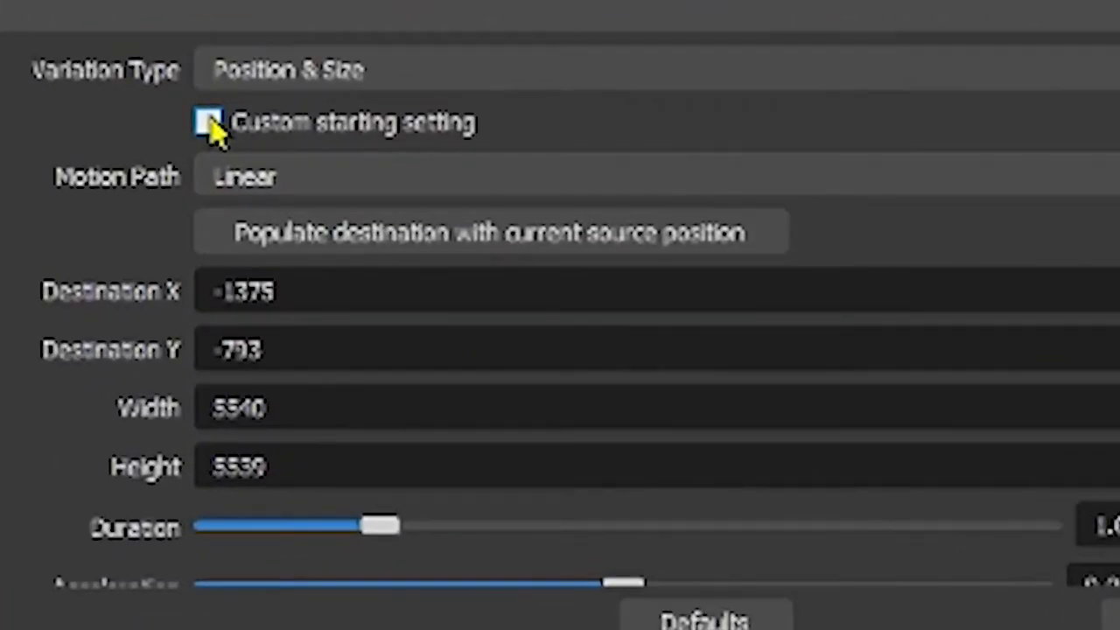
{"action": "left_click", "coordinate": [210, 124]}
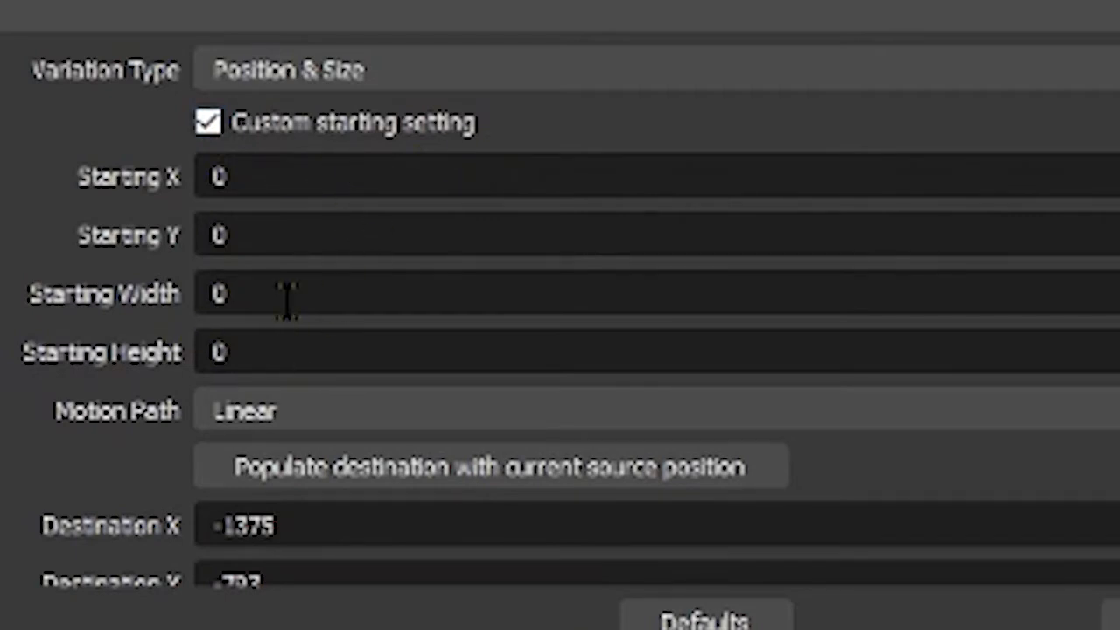
Set the starting width to 1920 and the starting height to 1080.
{"action": "left_click_drag", "start_coordinate": [290, 293], "coordinate": [70, 295]}
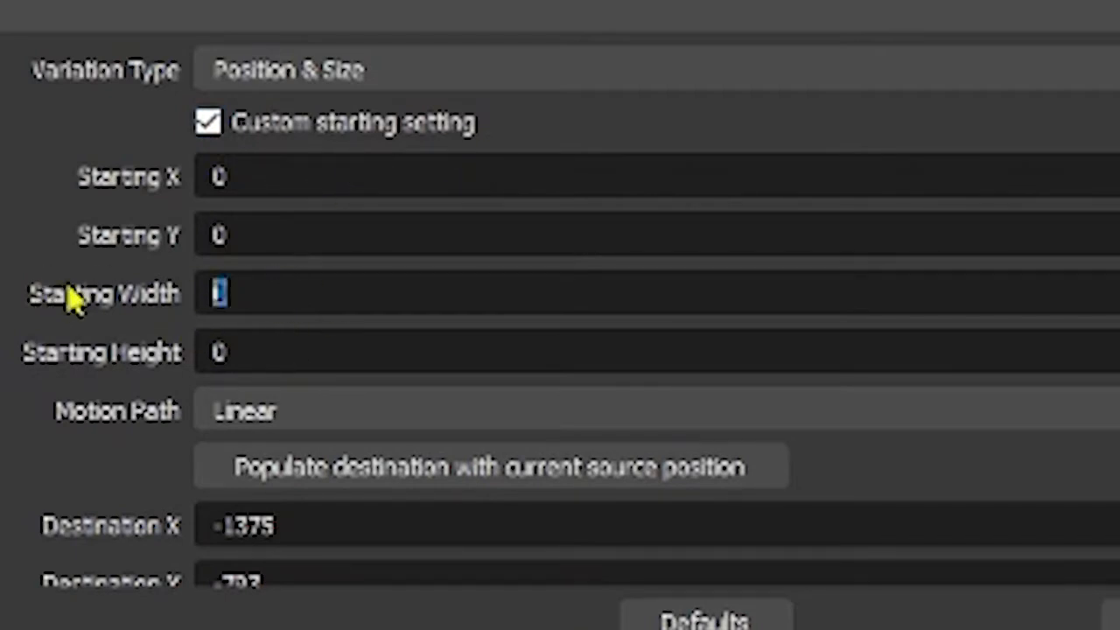
{"action": "type", "text": "1920"}
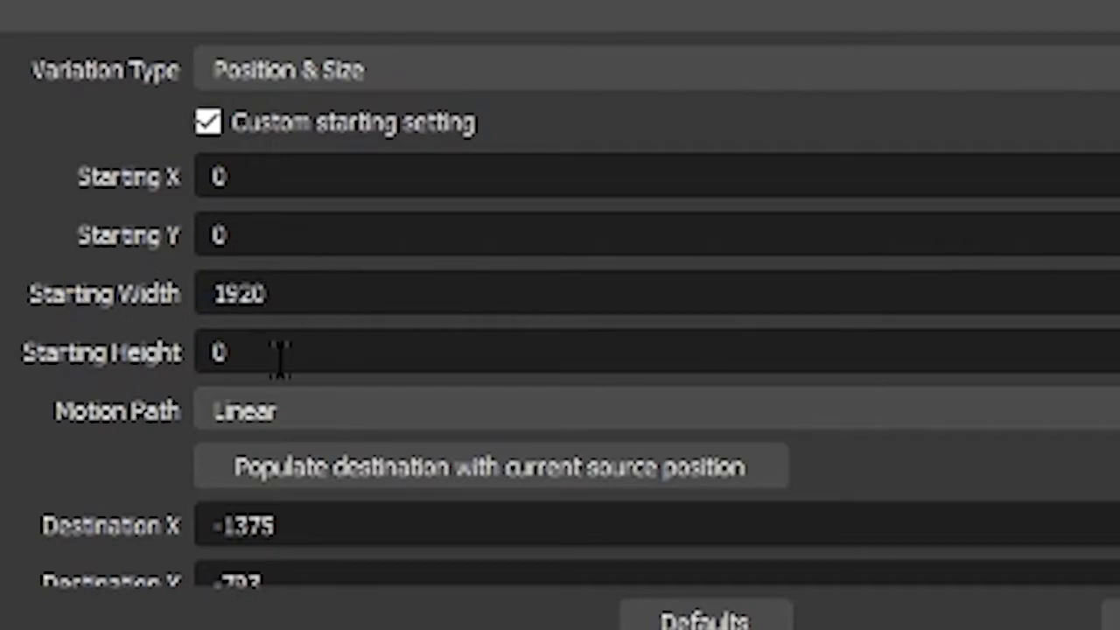
{"action": "left_click_drag", "start_coordinate": [280, 352], "coordinate": [149, 367]}
{"action": "type", "text": "1080"}
Set the filter's duration to 3.00 and acceleration to 0.45.
{"action": "scroll", "coordinate": [432, 470], "scroll_direction": "down", "scroll_amount": 4}
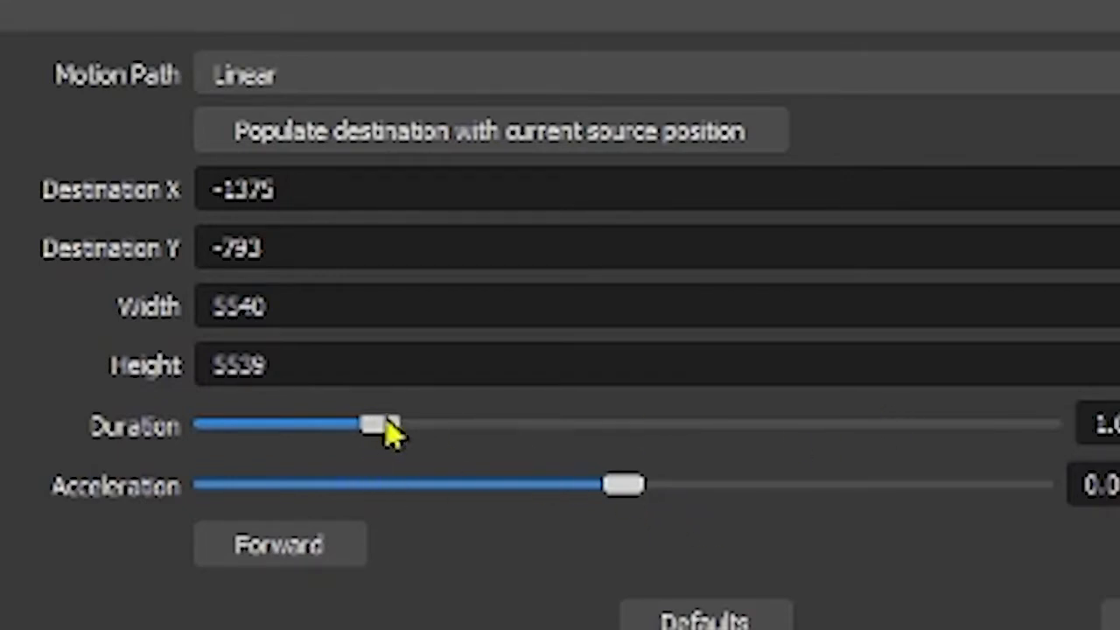
{"action": "left_click_drag", "start_coordinate": [380, 437], "coordinate": [709, 413]}
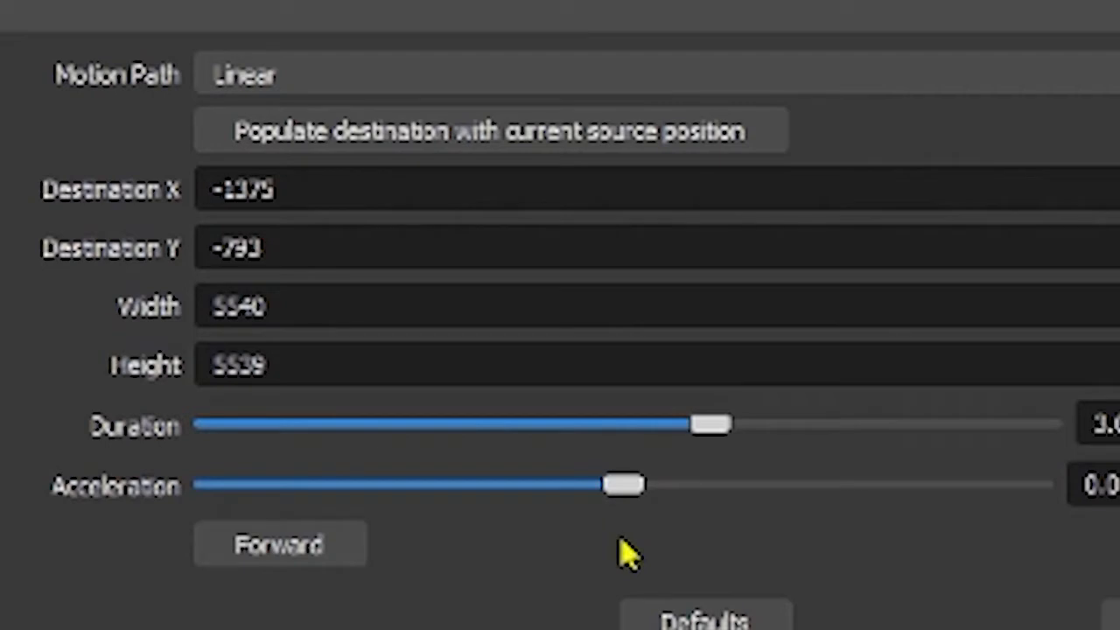
{"action": "left_click_drag", "start_coordinate": [632, 497], "coordinate": [818, 501]}
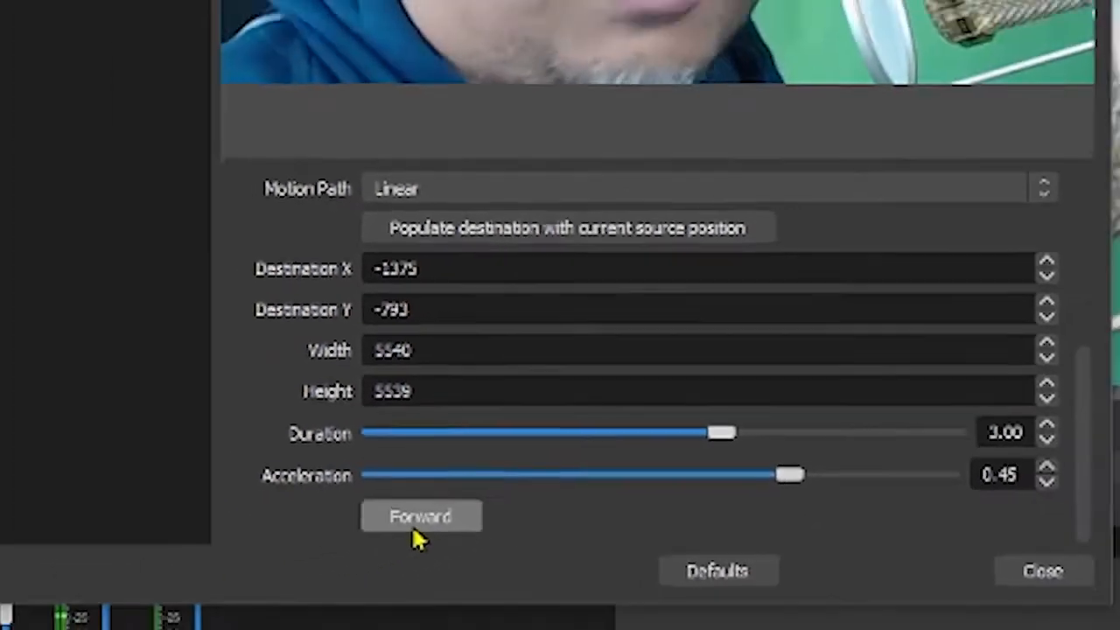
Preview the zoom motion forward and backward.
{"action": "left_click", "coordinate": [280, 558]}
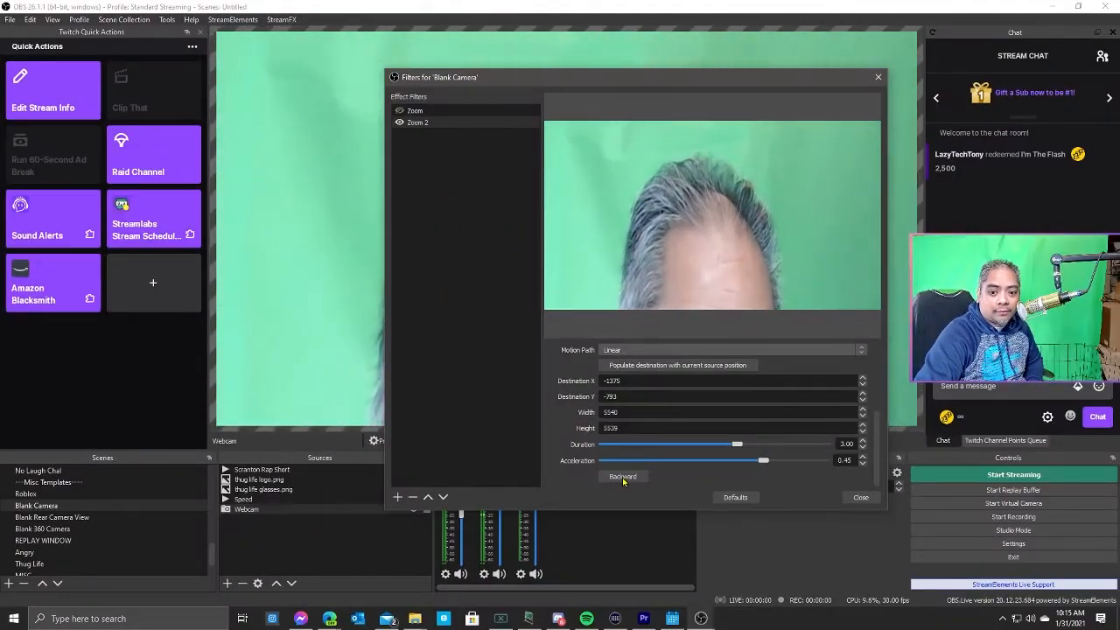
{"action": "left_click", "coordinate": [623, 476]}
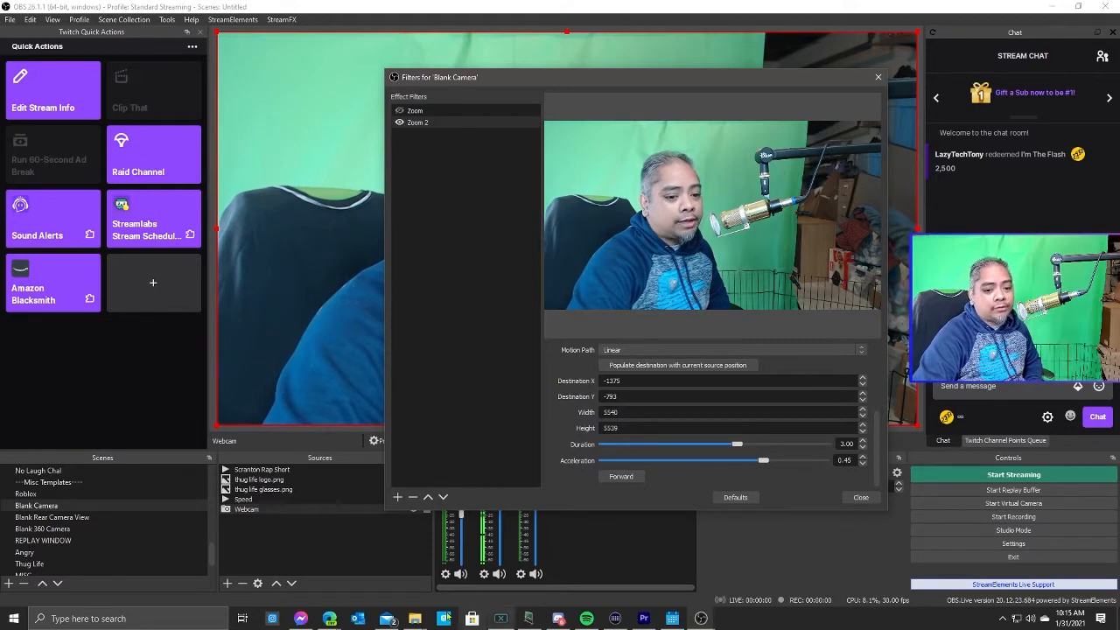
Get the 16:9 height for a 5540 width from the aspect ratio calculator and set the destination height to 3116.
{"action": "mouse_move", "coordinate": [335, 622]}
{"action": "left_click", "coordinate": [378, 576]}
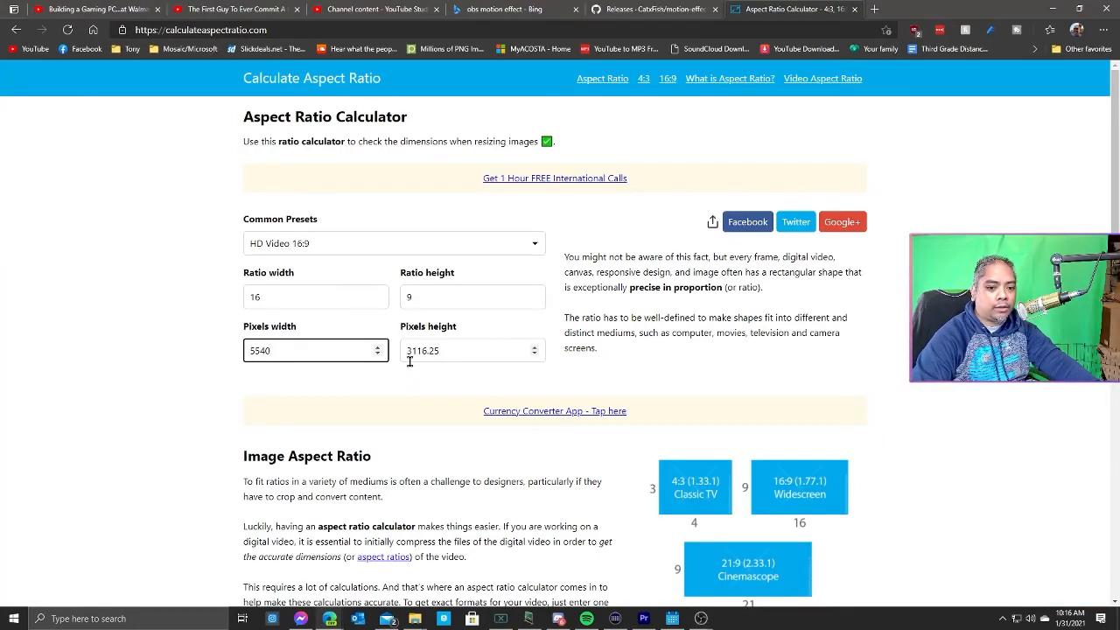
{"action": "left_click_drag", "start_coordinate": [405, 351], "coordinate": [422, 352]}
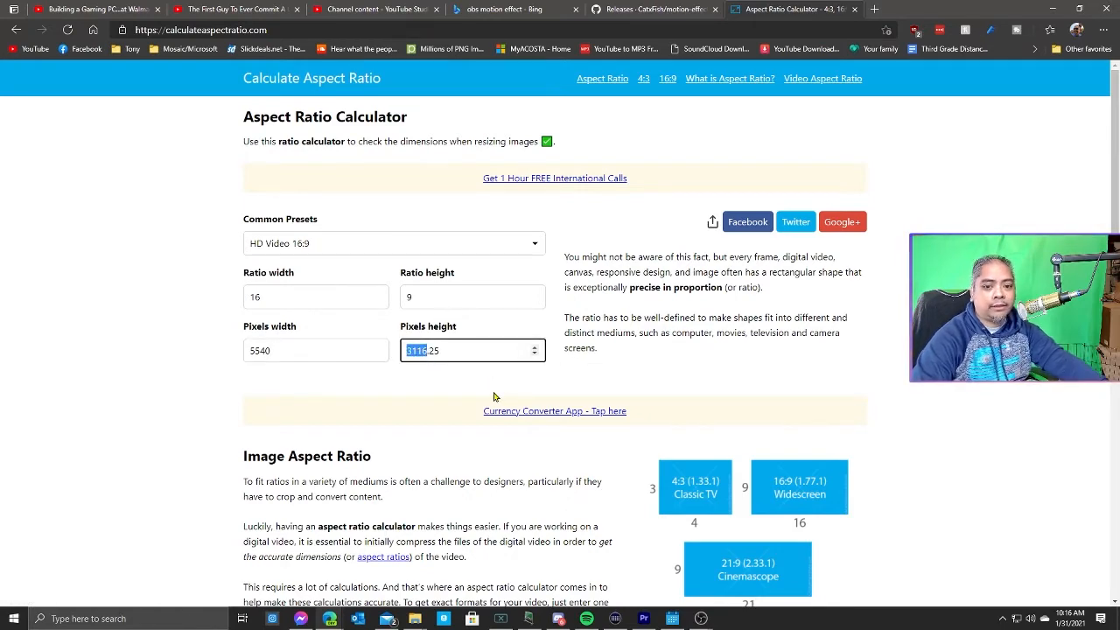
{"action": "key", "text": "alt+Tab"}
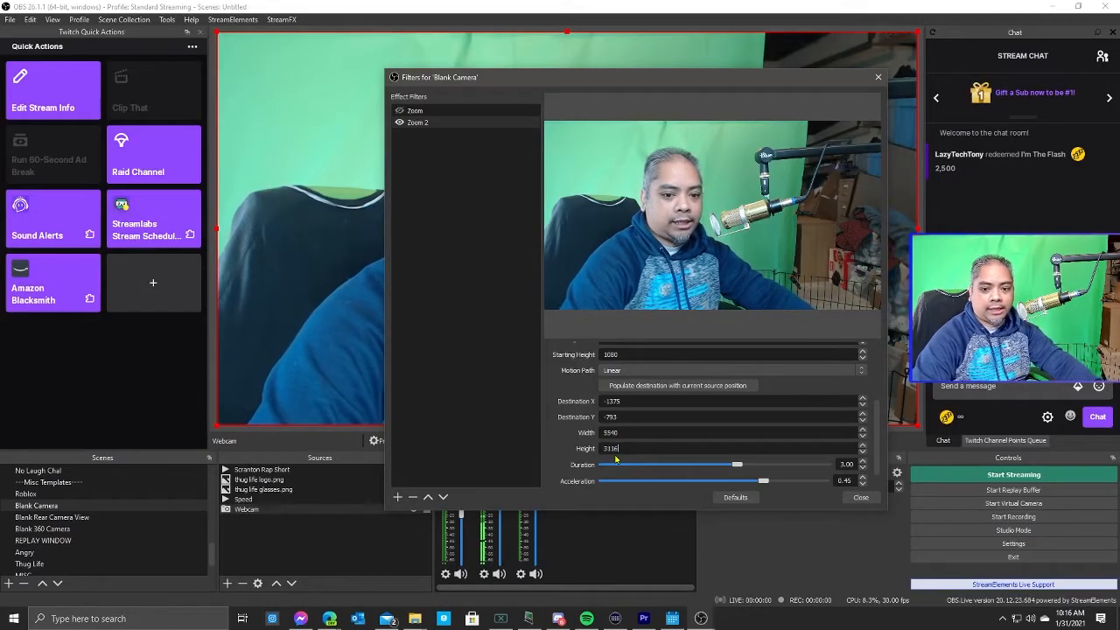
{"action": "scroll", "coordinate": [616, 460], "scroll_direction": "down", "scroll_amount": 1}
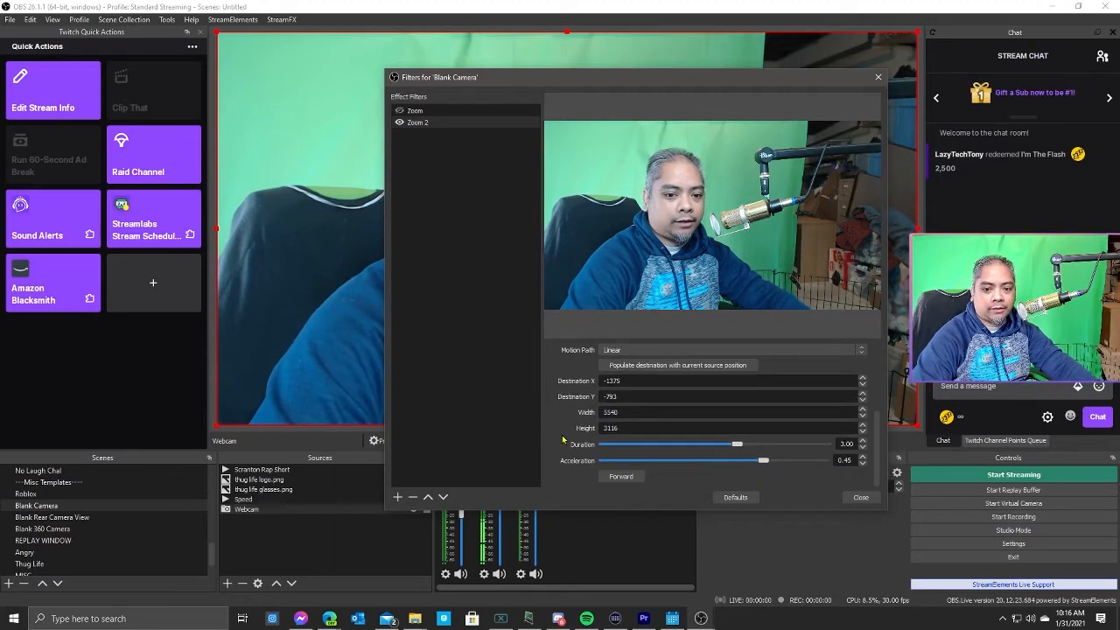
Preview the zoom with a 0.50 duration and close the filters dialog.
{"action": "left_click", "coordinate": [619, 476]}
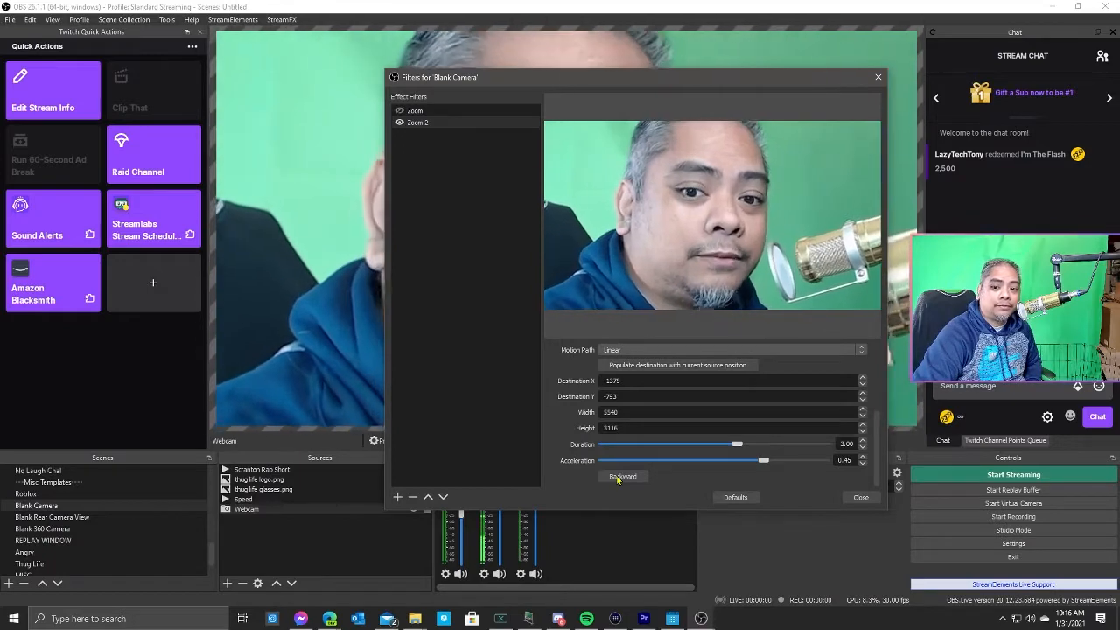
{"action": "left_click", "coordinate": [619, 477]}
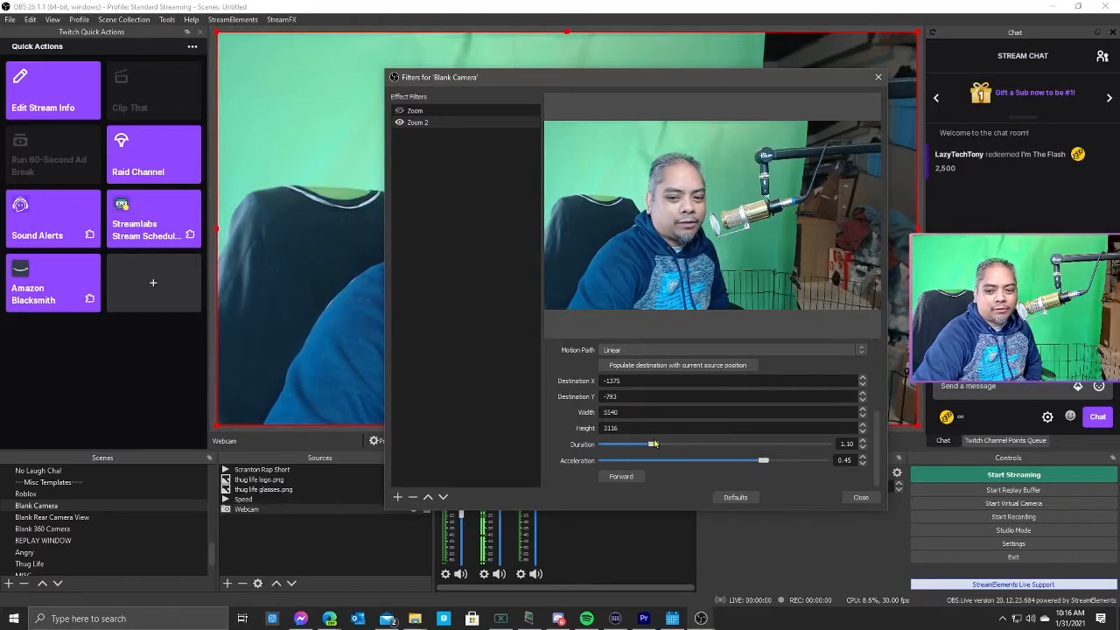
{"action": "left_click", "coordinate": [617, 477]}
{"action": "left_click", "coordinate": [615, 477]}
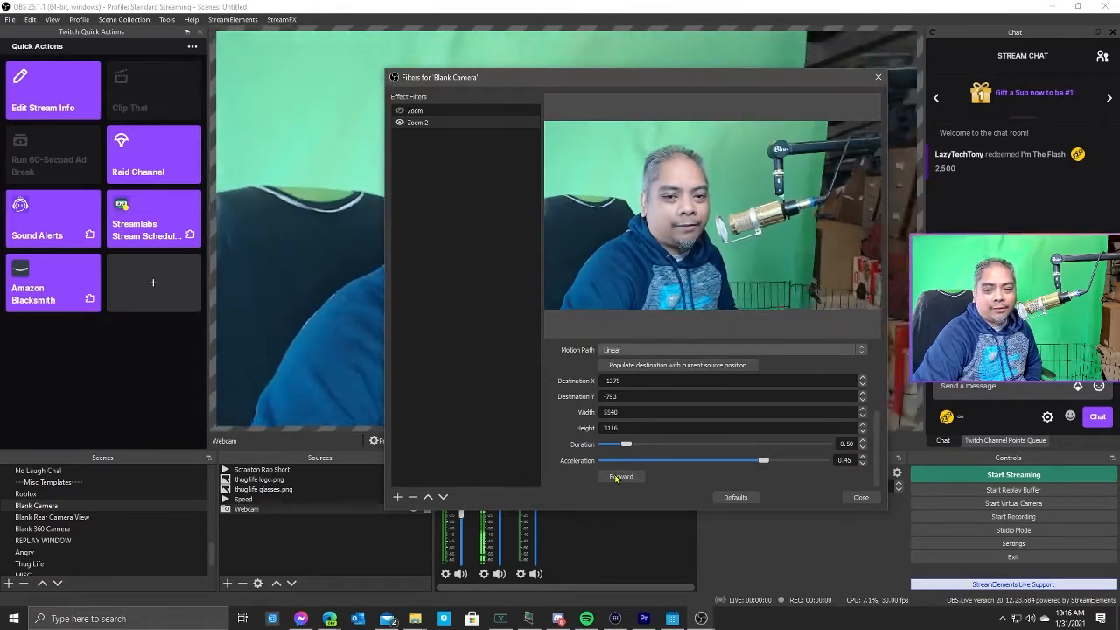
{"action": "left_click", "coordinate": [615, 476]}
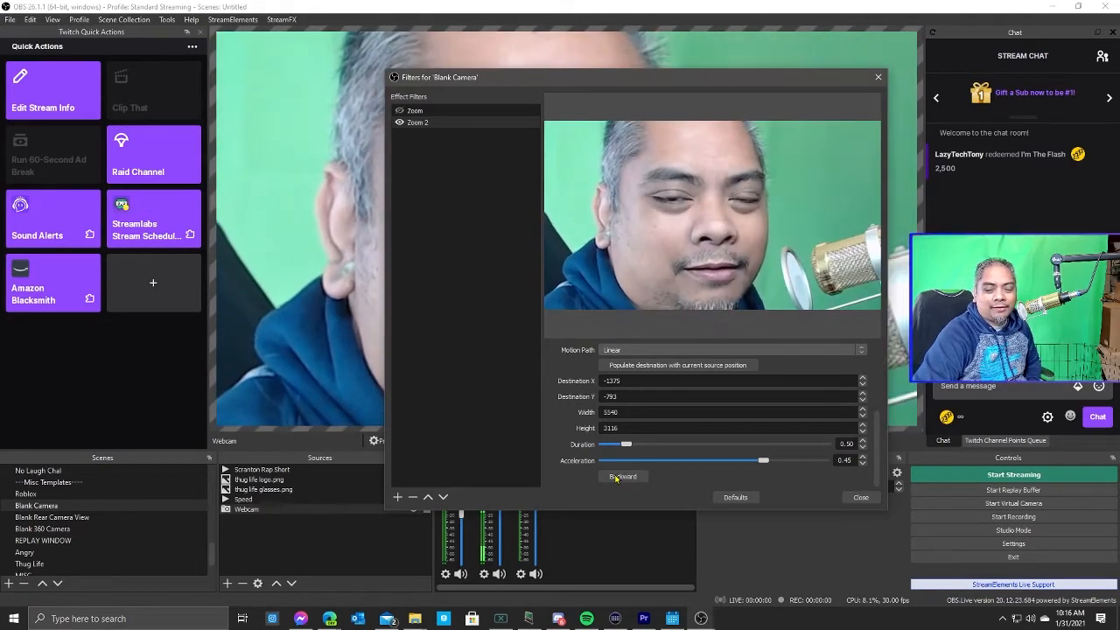
{"action": "left_click", "coordinate": [860, 497]}
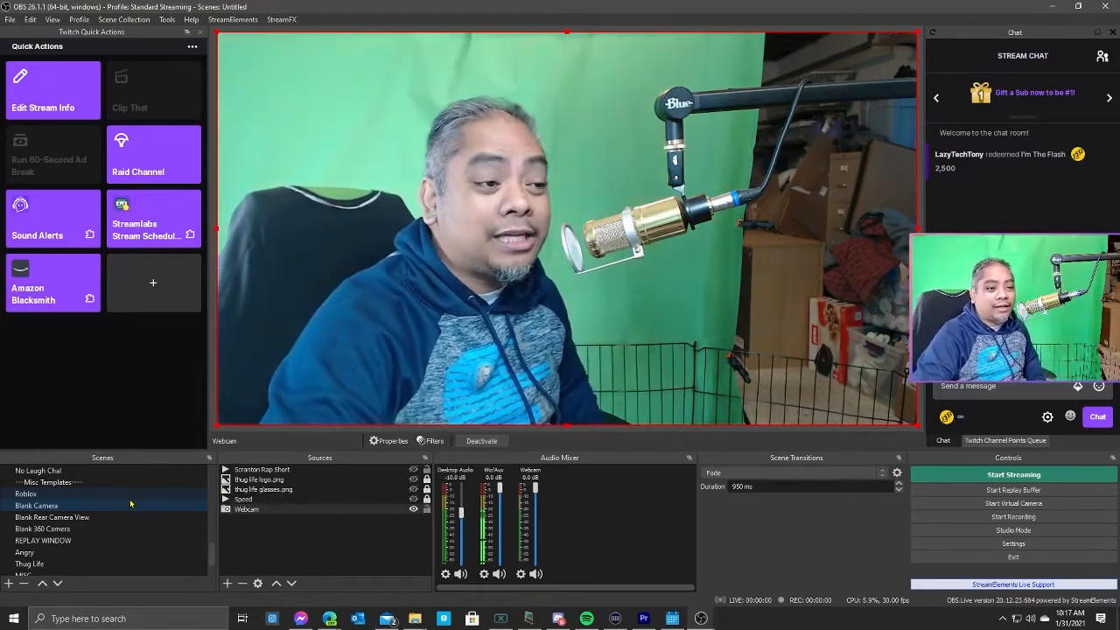
Check the Forward and Backward Zoom hotkeys under Blank Camera in settings and test zooming the webcam in and out.
{"action": "left_click", "coordinate": [946, 546]}
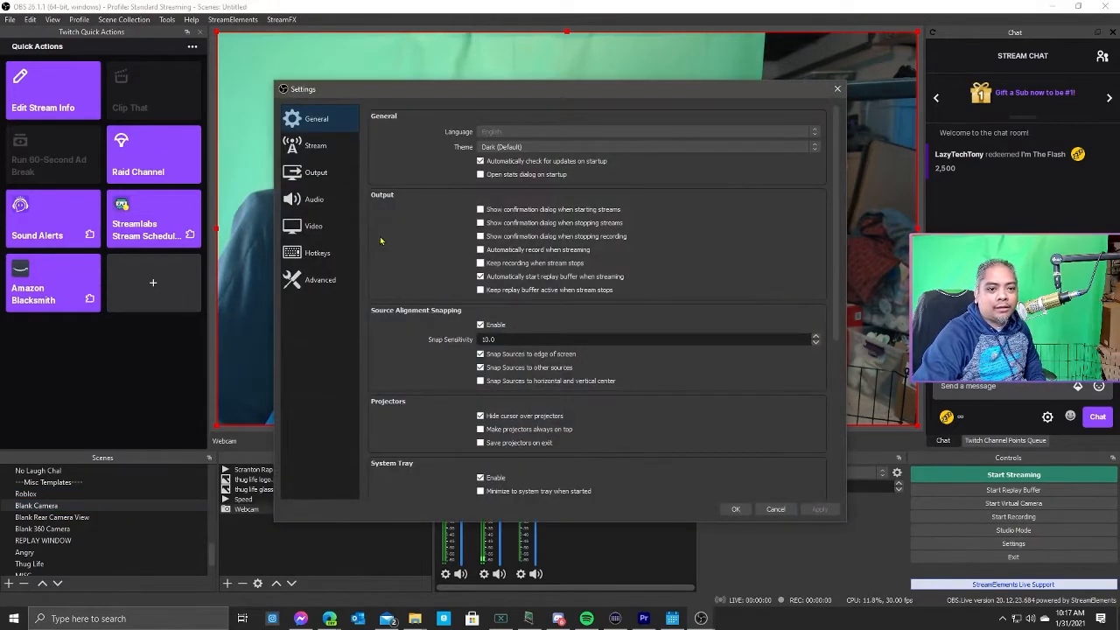
{"action": "left_click", "coordinate": [327, 260]}
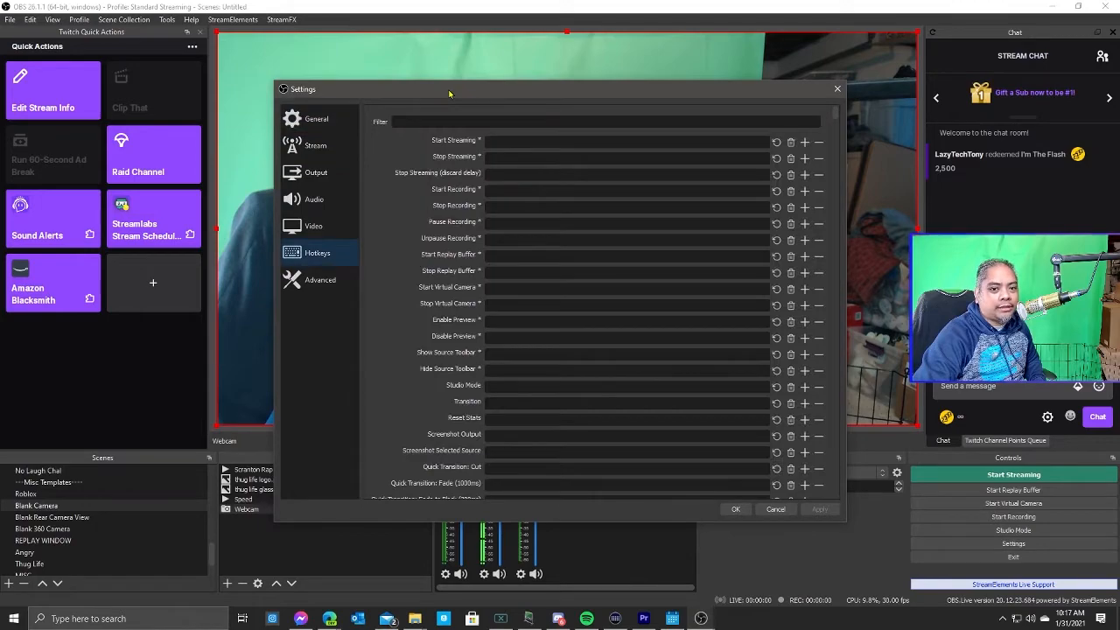
{"action": "left_click_drag", "start_coordinate": [449, 94], "coordinate": [385, 112]}
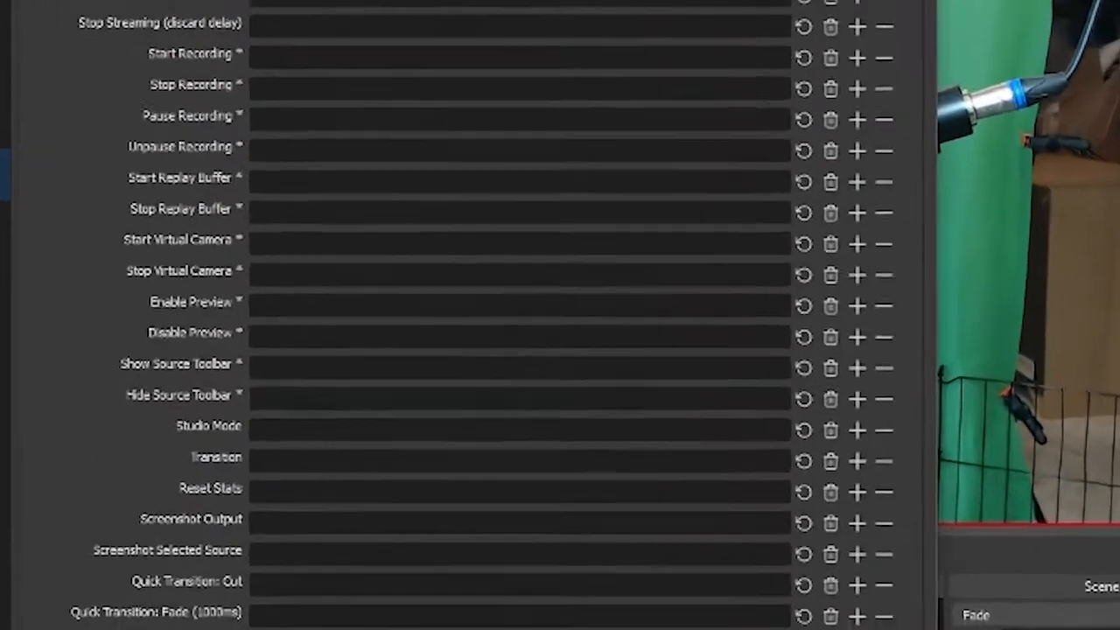
{"action": "scroll", "coordinate": [525, 350], "scroll_direction": "down", "scroll_amount": 10}
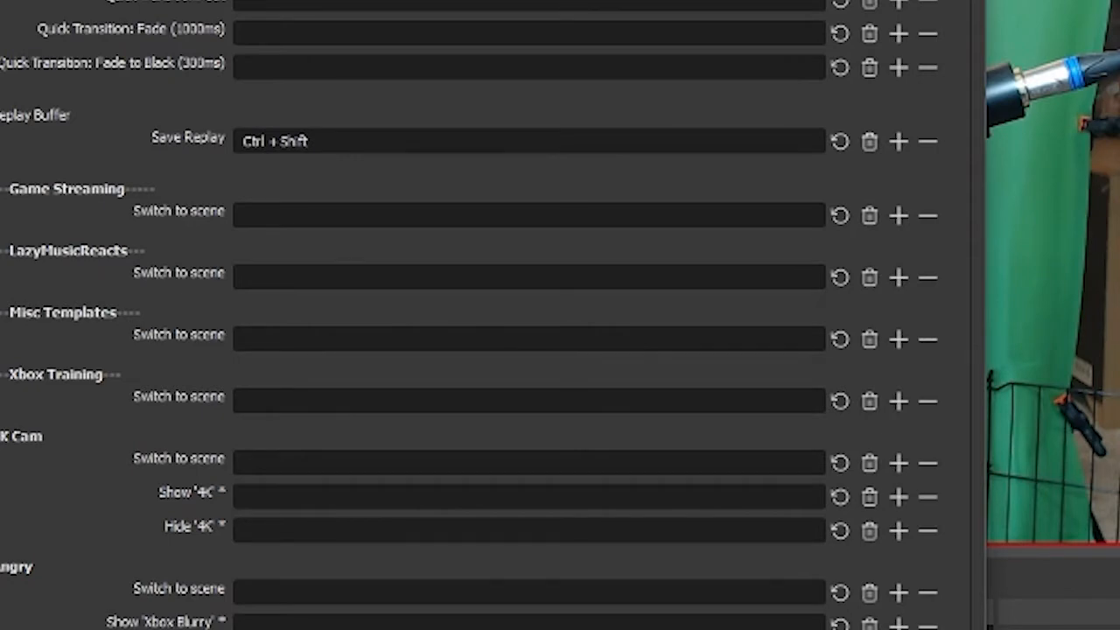
{"action": "scroll", "coordinate": [305, 140], "scroll_direction": "up", "scroll_amount": 5}
{"action": "scroll", "coordinate": [306, 140], "scroll_direction": "down", "scroll_amount": 15}
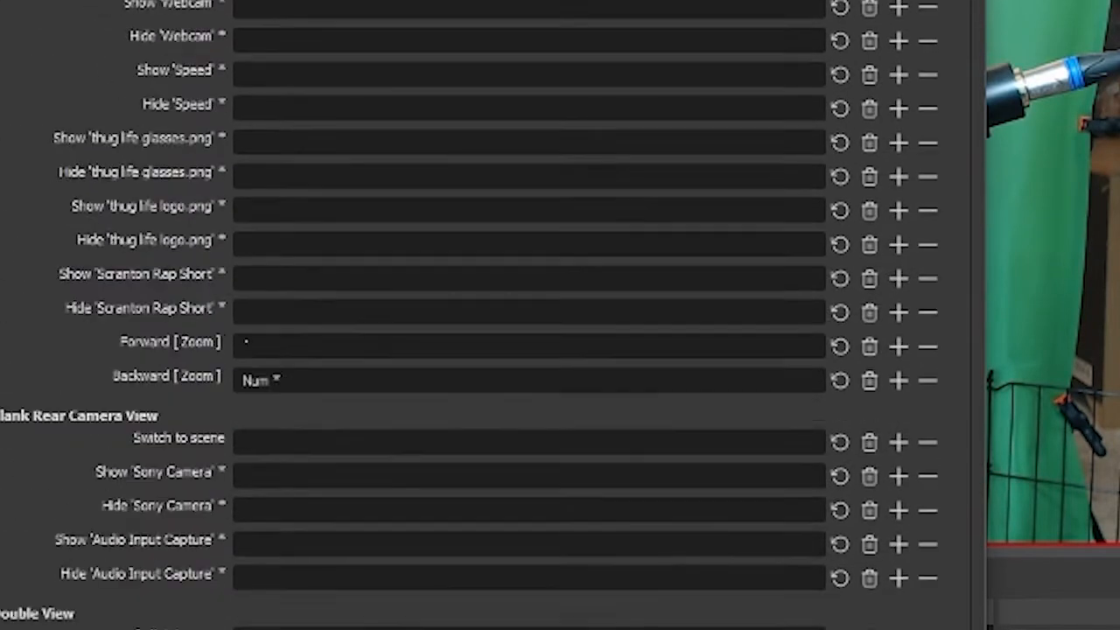
{"action": "scroll", "coordinate": [469, 315], "scroll_direction": "up", "scroll_amount": 5}
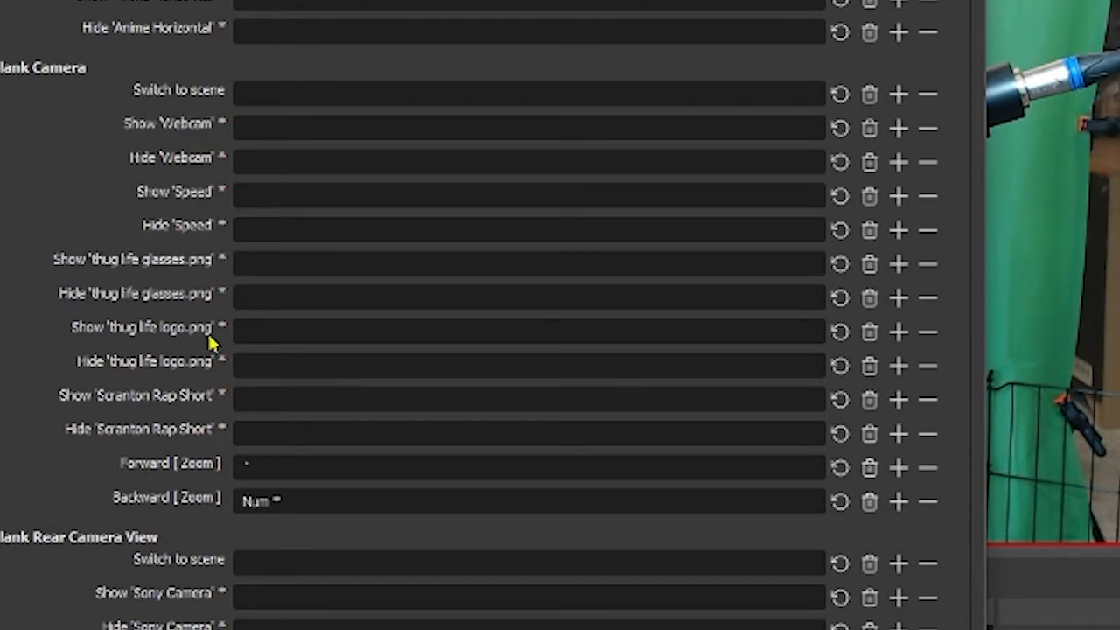
{"action": "mouse_move", "coordinate": [218, 439]}
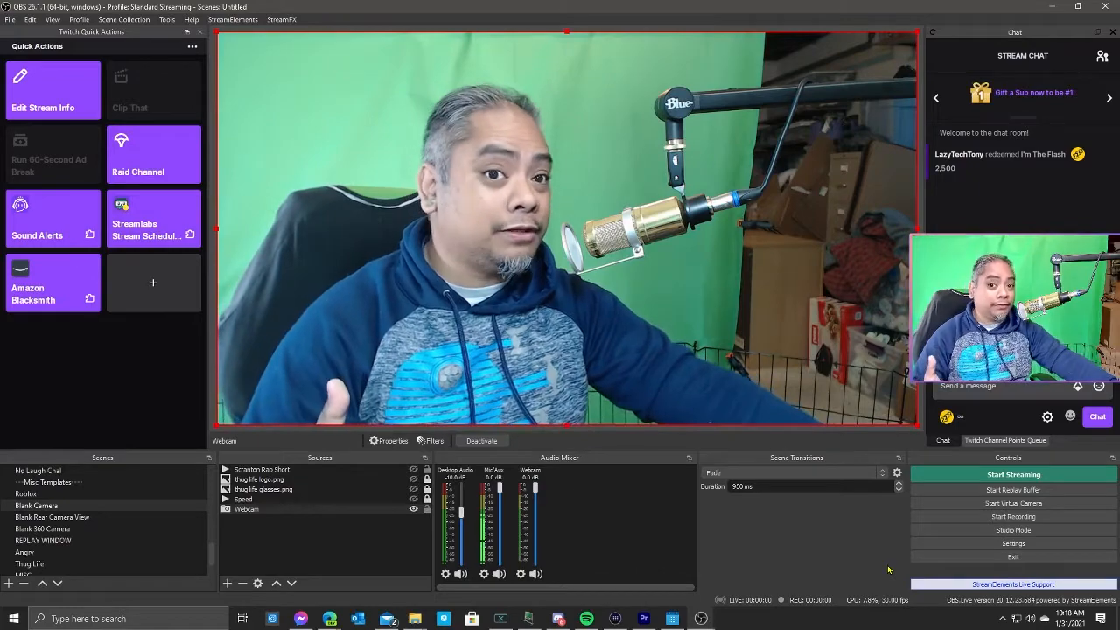
{"action": "key", "text": "KP_Add"}
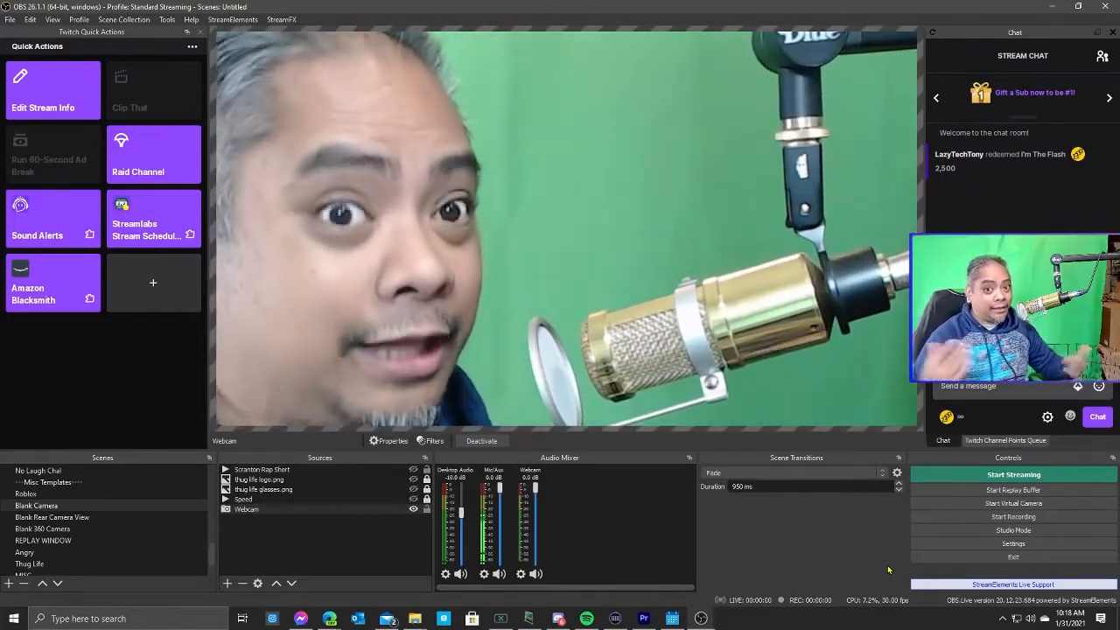
{"action": "key", "text": "KP_Subtract"}
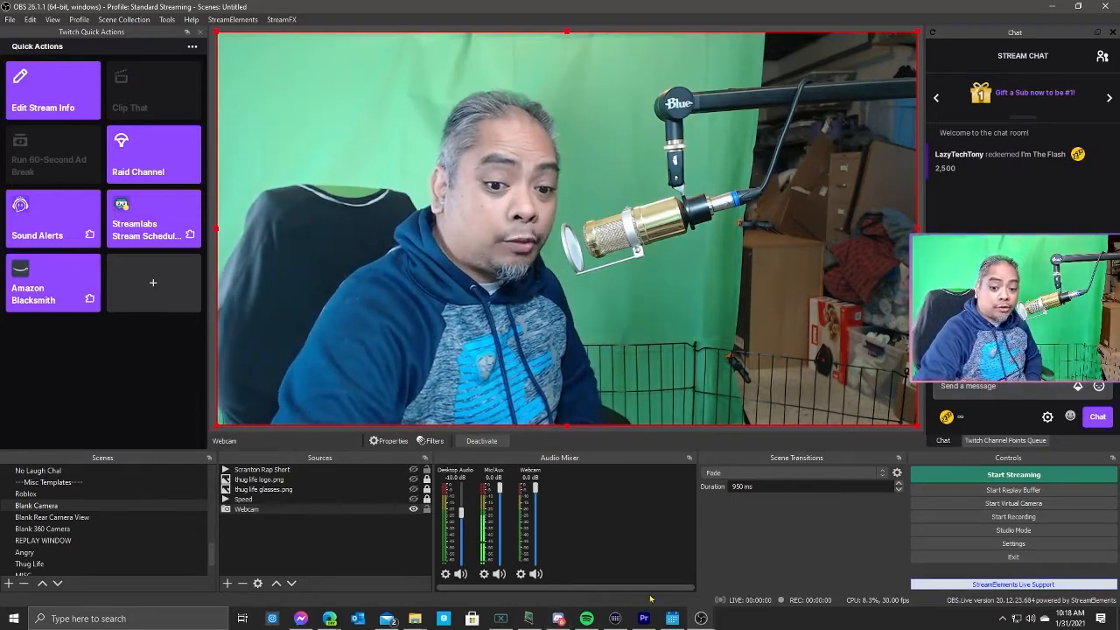
Switch to Stream Deck and add a Hotkey Switch action titled Zoom to an empty key.
{"action": "left_click", "coordinate": [615, 619]}
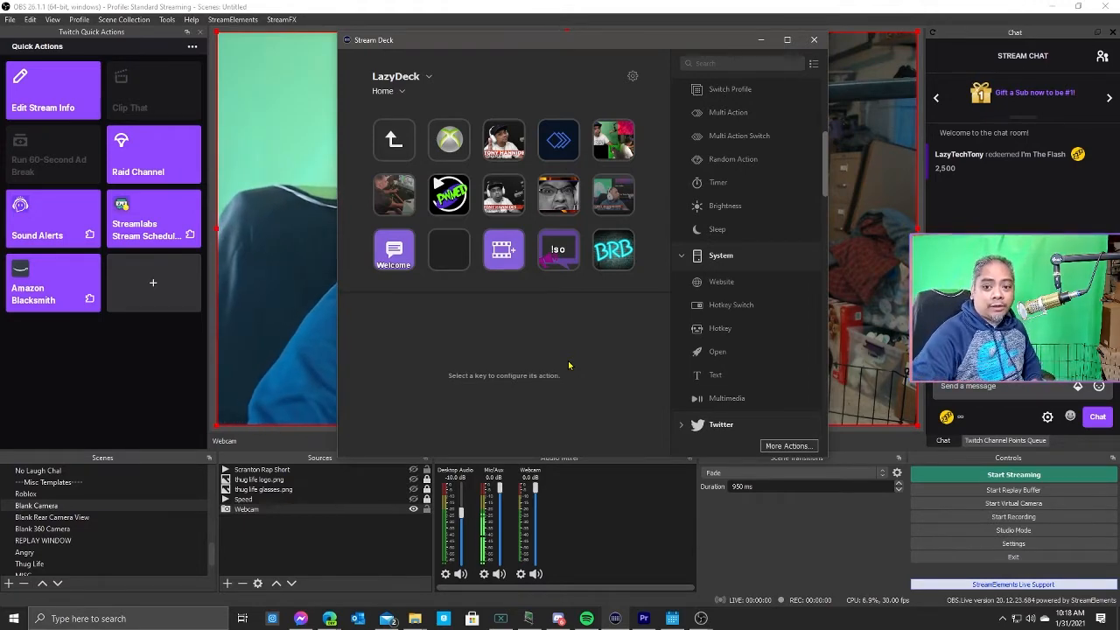
{"action": "scroll", "coordinate": [754, 231], "scroll_direction": "down", "scroll_amount": 3}
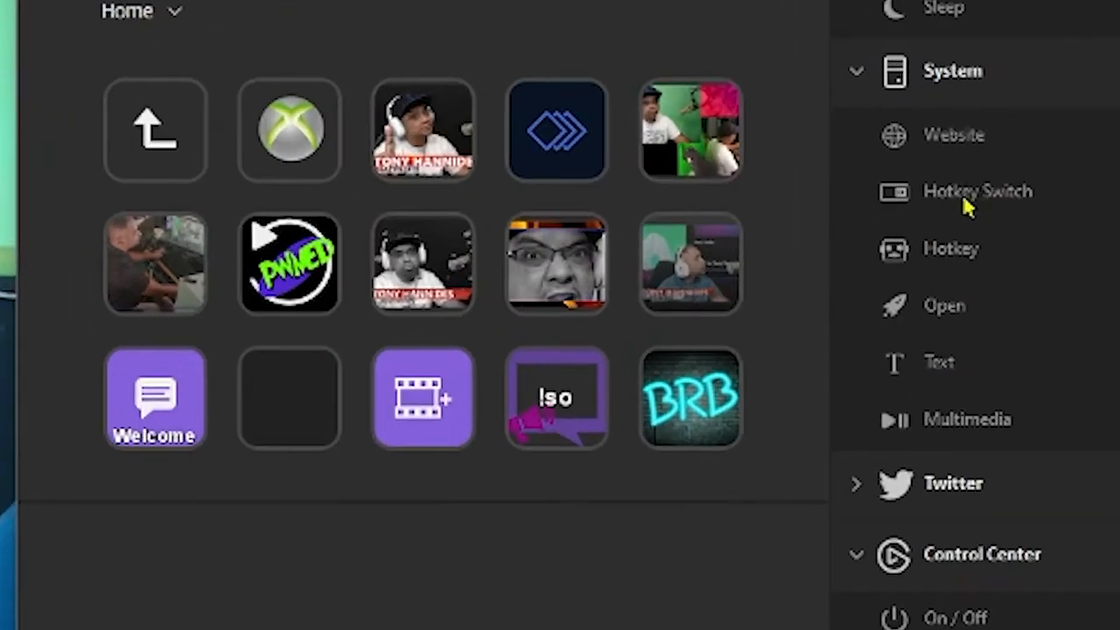
{"action": "left_click_drag", "start_coordinate": [963, 208], "coordinate": [279, 418]}
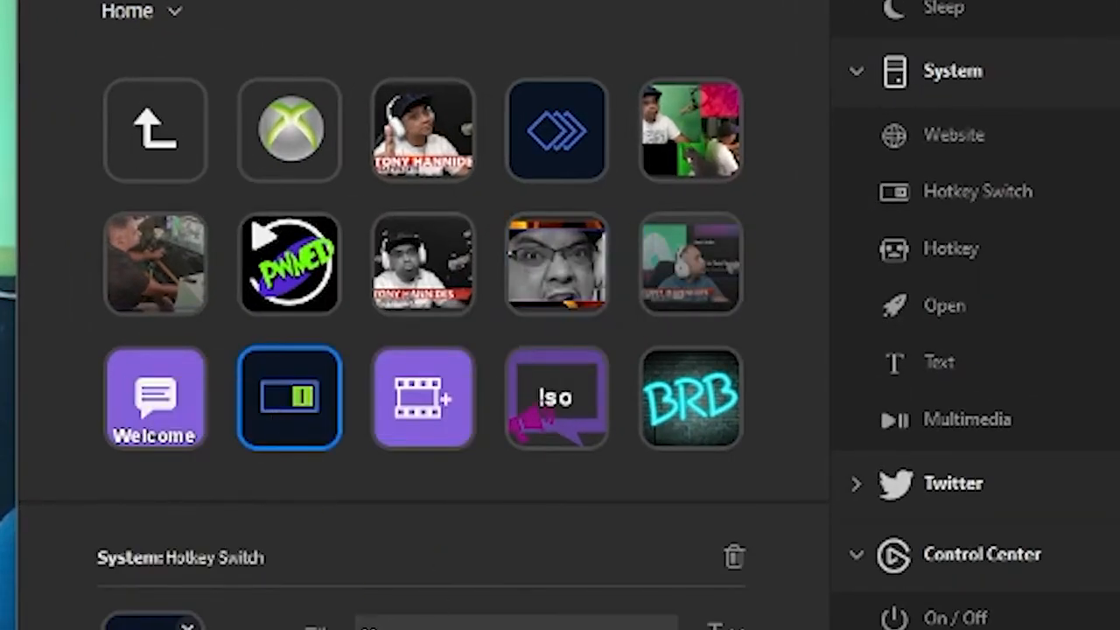
{"action": "left_click", "coordinate": [394, 625]}
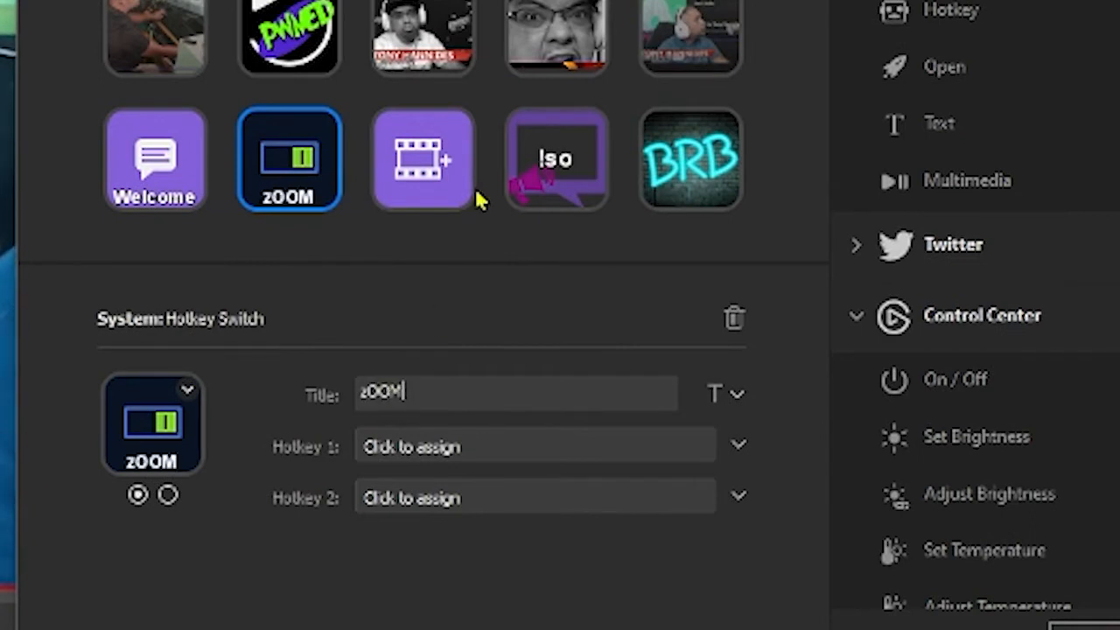
{"action": "type", "text": "Zoom"}
Assign ` as Hotkey 1 and Numpad * as Hotkey 2 for the Zoom key, then minimize Stream Deck.
{"action": "left_click", "coordinate": [538, 446]}
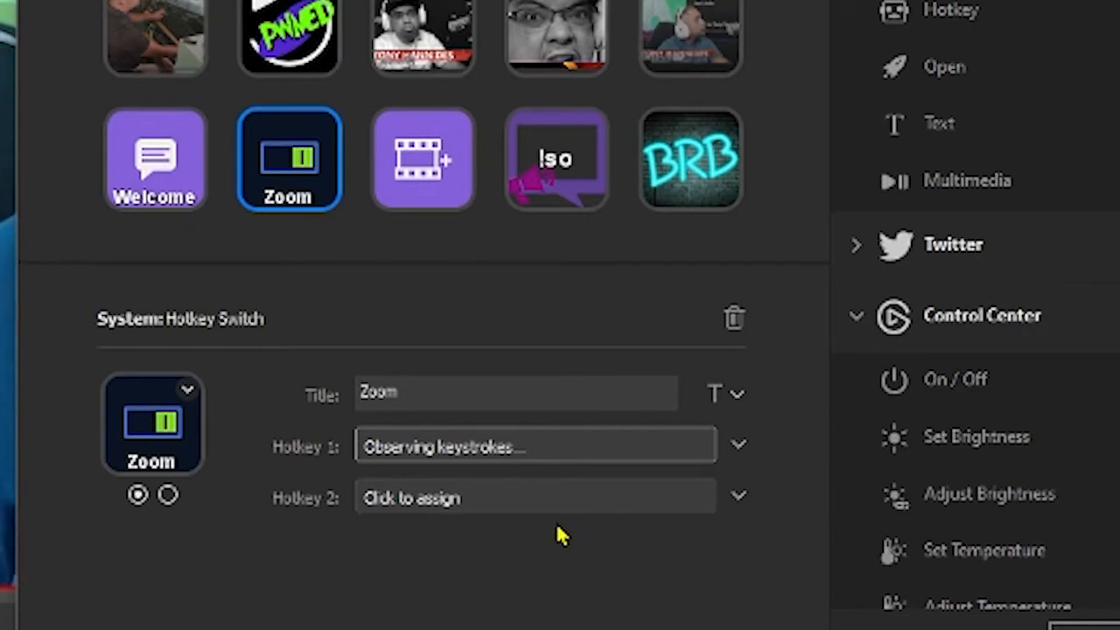
{"action": "key", "text": "grave"}
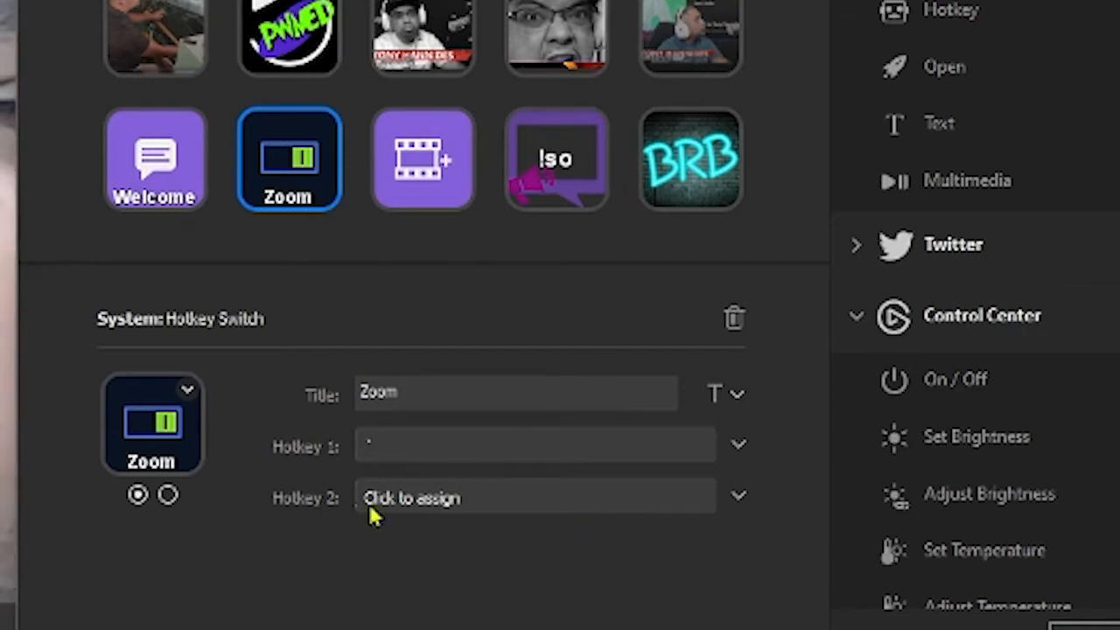
{"action": "left_click", "coordinate": [420, 515]}
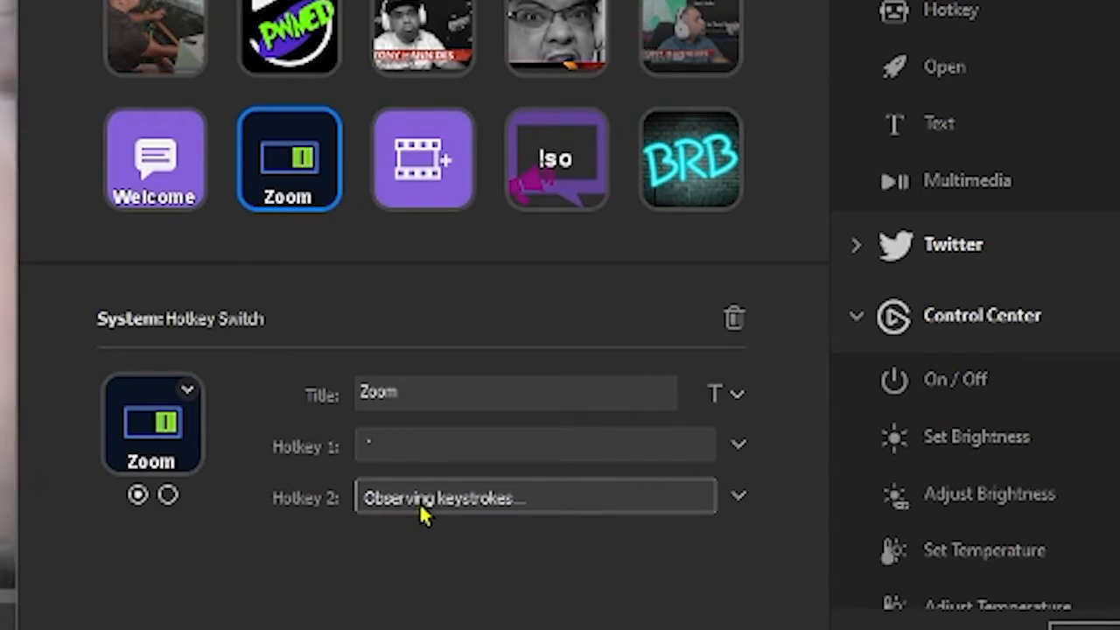
{"action": "key", "text": "KP_Multiply"}
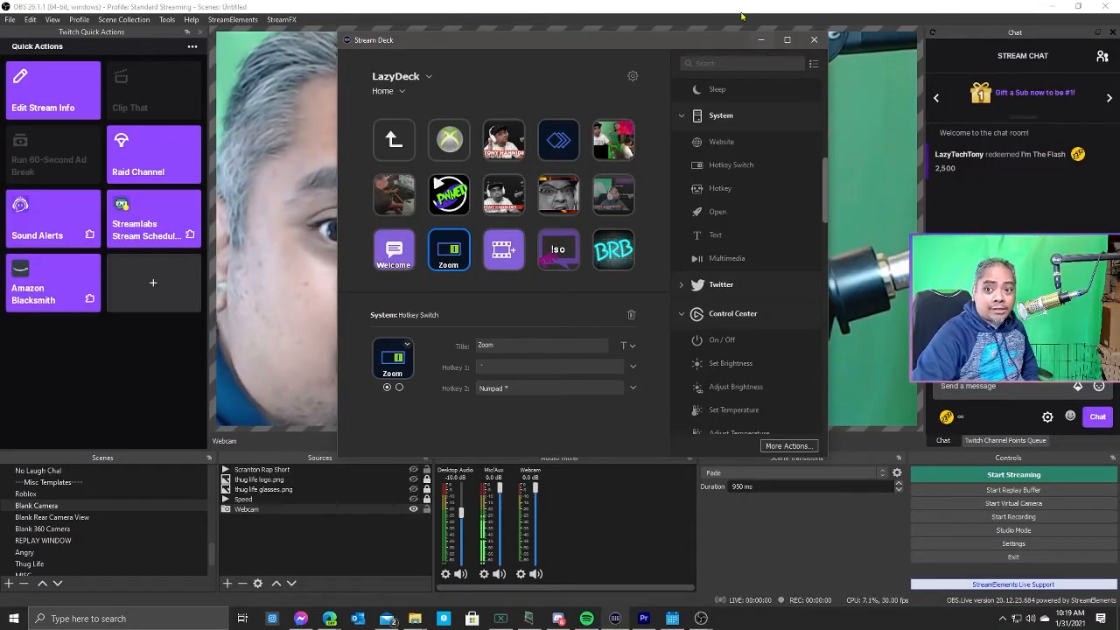
{"action": "left_click", "coordinate": [764, 42]}
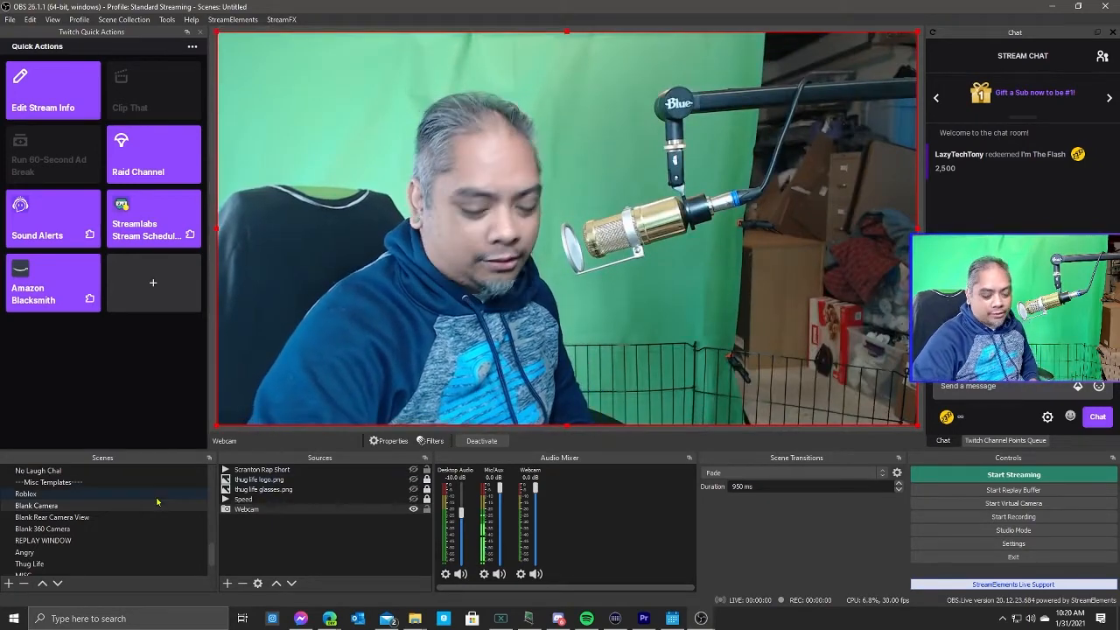
Switch to other scenes using the scene hotkeys.
{"action": "key", "text": "F1"}
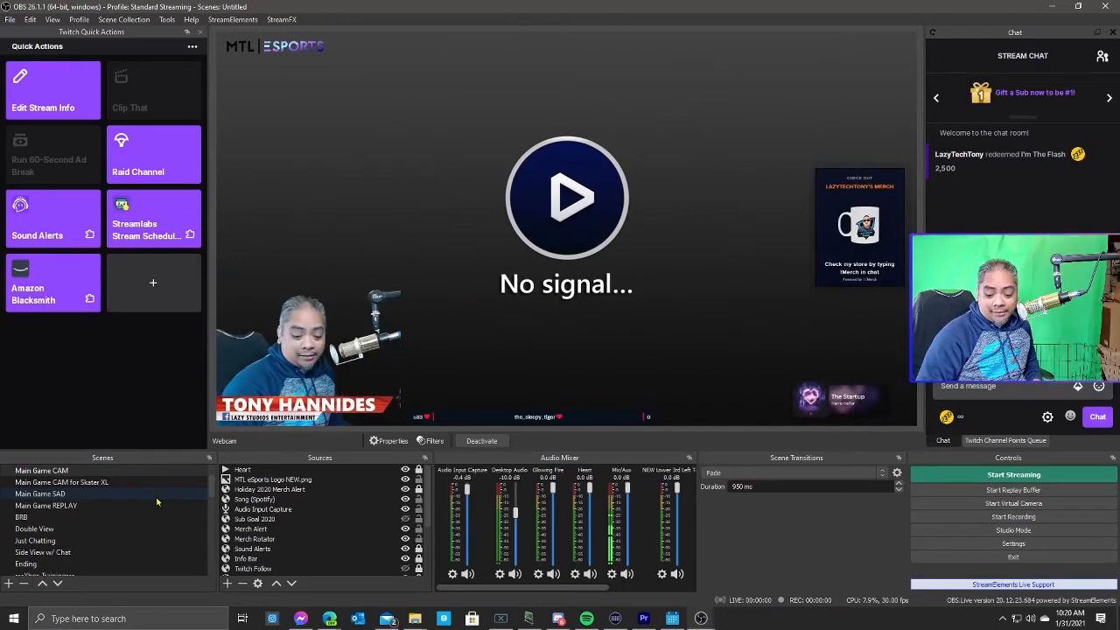
{"action": "key", "text": "F2"}
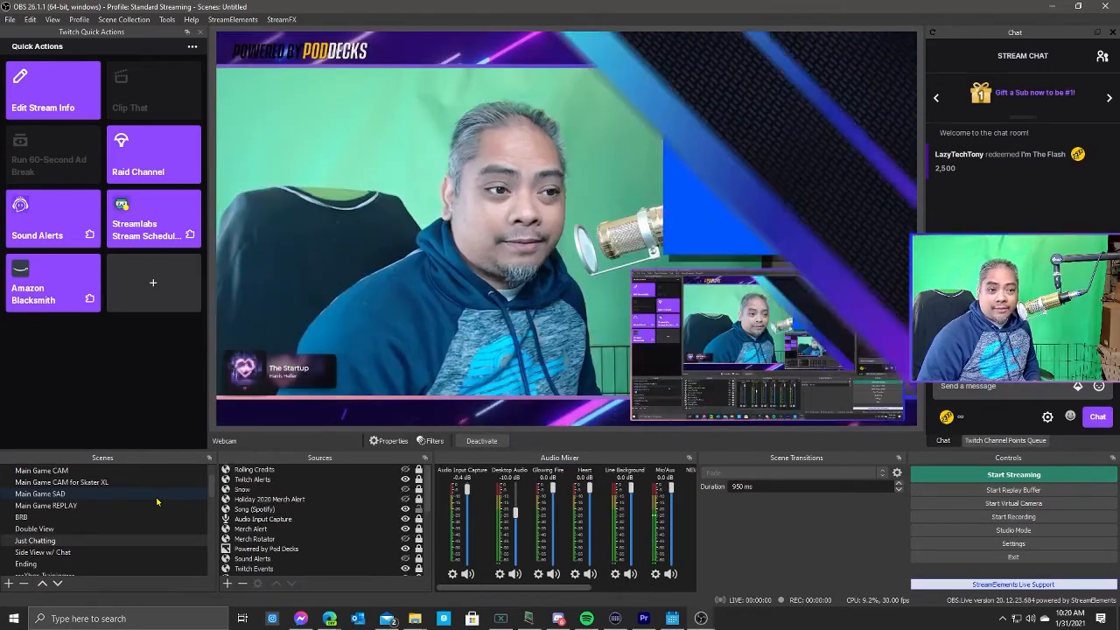